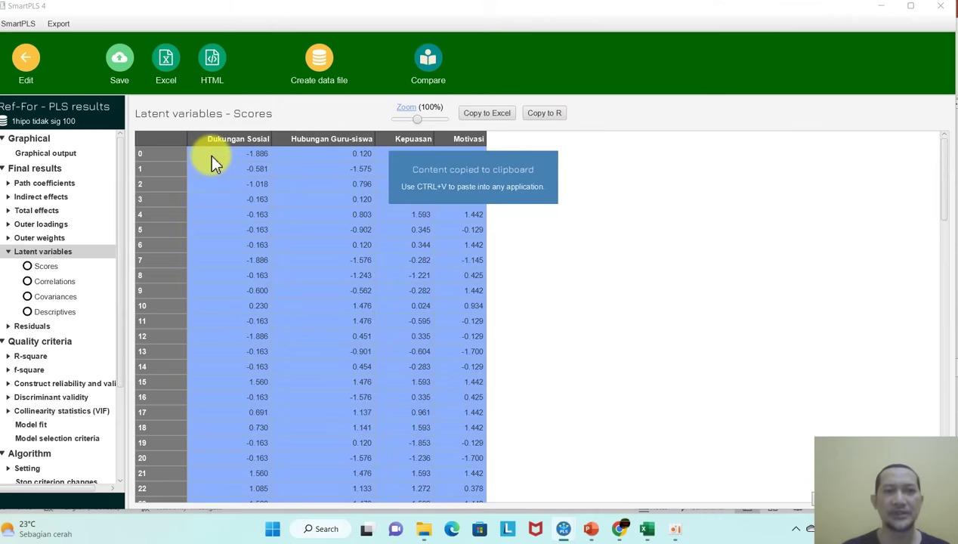
Switch to the Excel workbook 1chart data hipo tidak sig video, paste the copied latent variable scores into a new sheet and centre them.
click(648, 529)
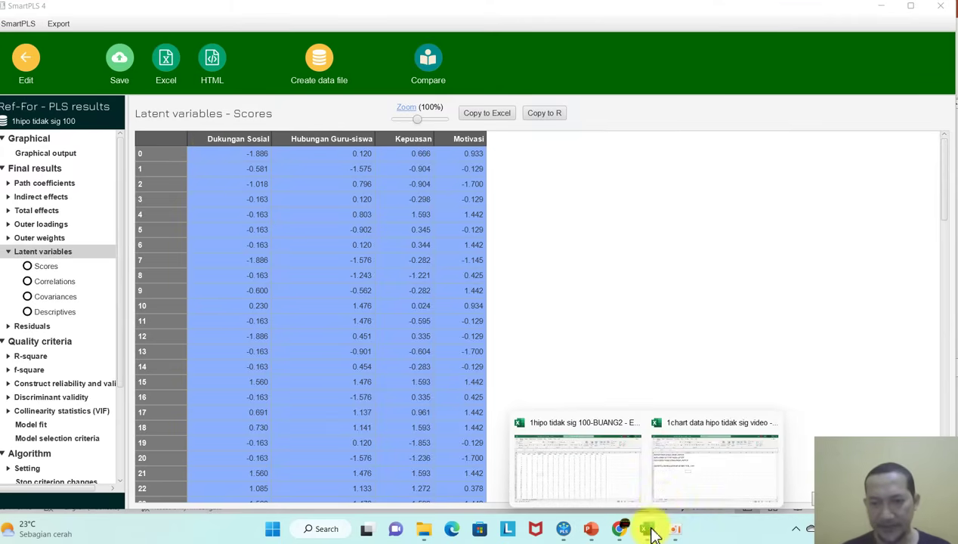
click(679, 468)
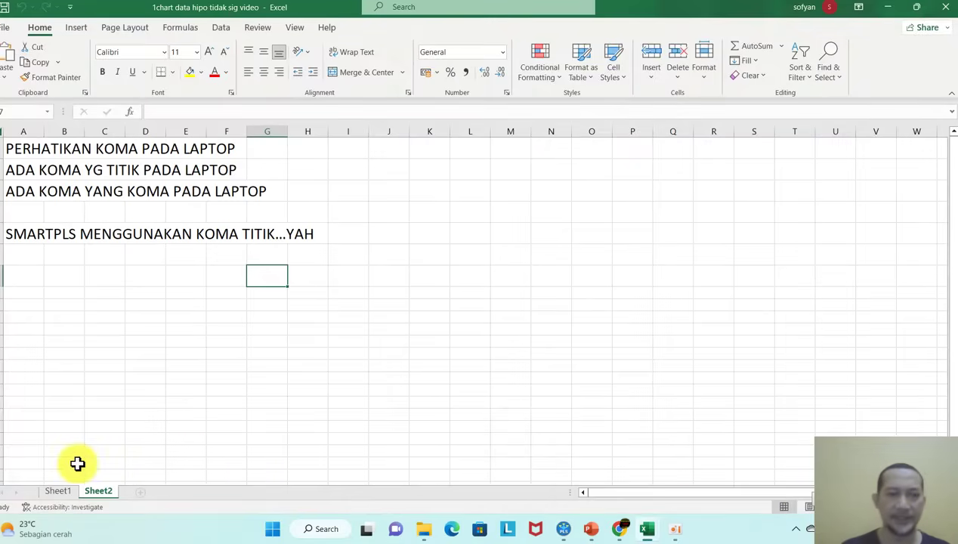
click(137, 492)
key(ctrl+v)
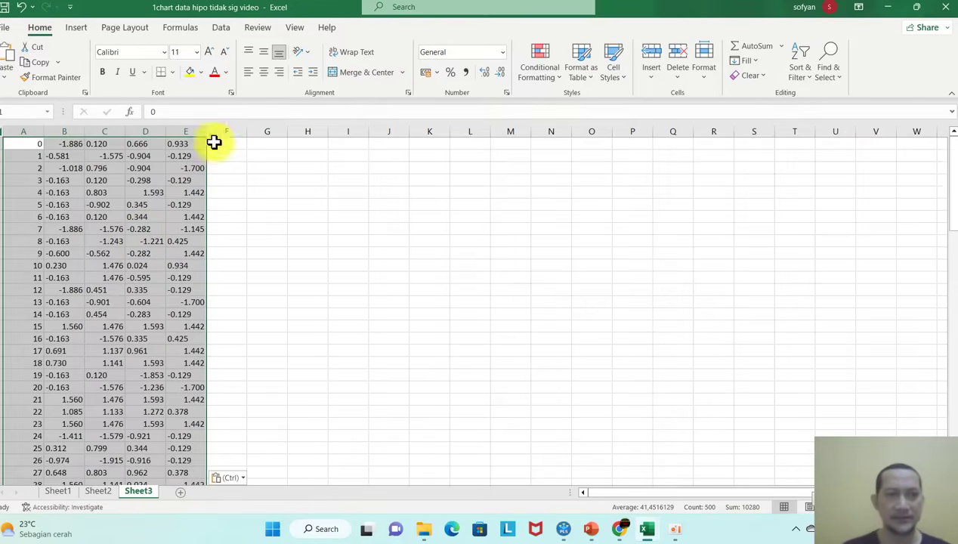
click(265, 74)
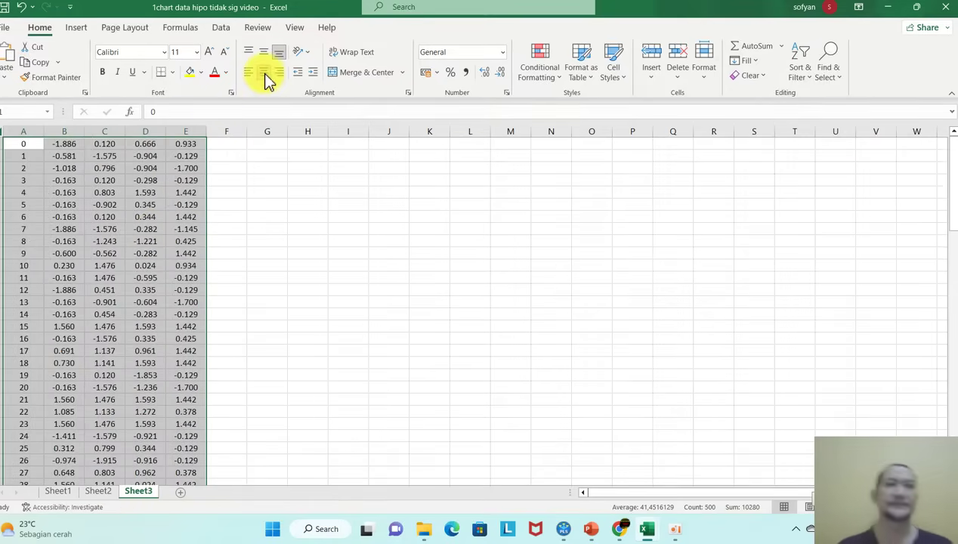
On Sheet2, enter 3,4 in cell D7 at font size 48 and widen column D to fit it.
click(90, 492)
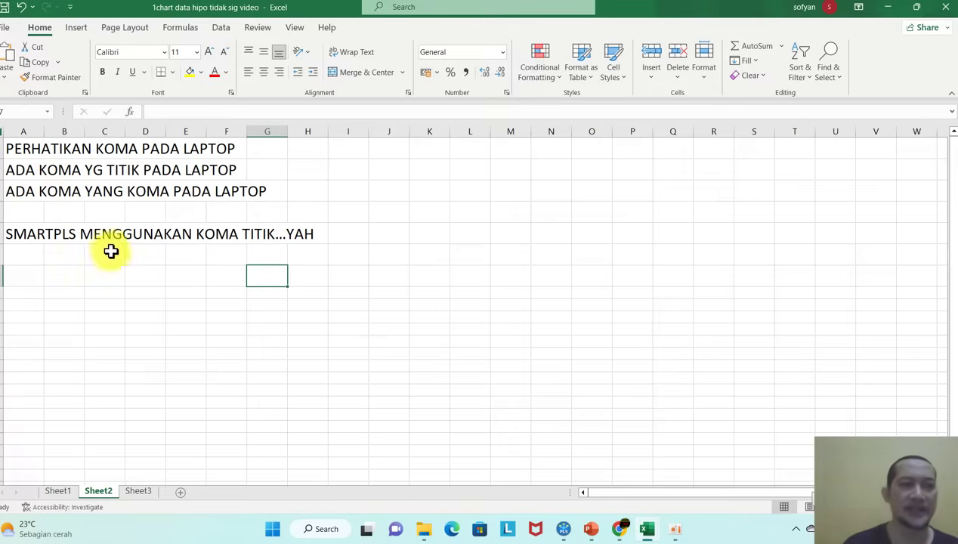
click(137, 274)
right_click(136, 272)
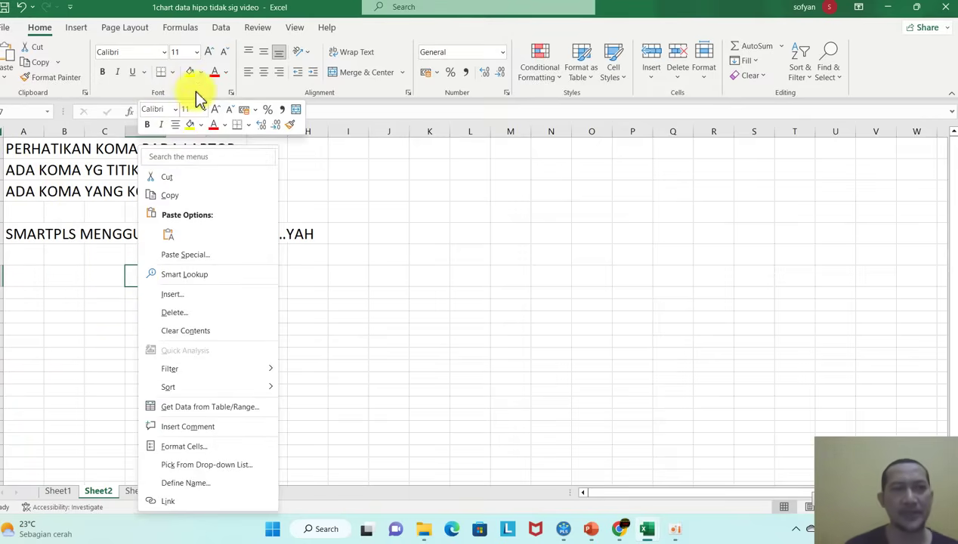
click(200, 62)
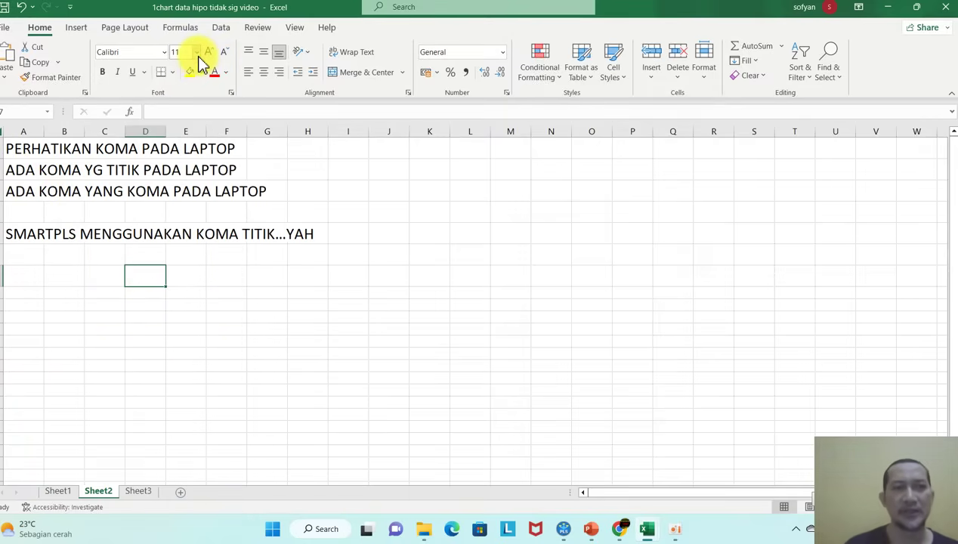
click(196, 53)
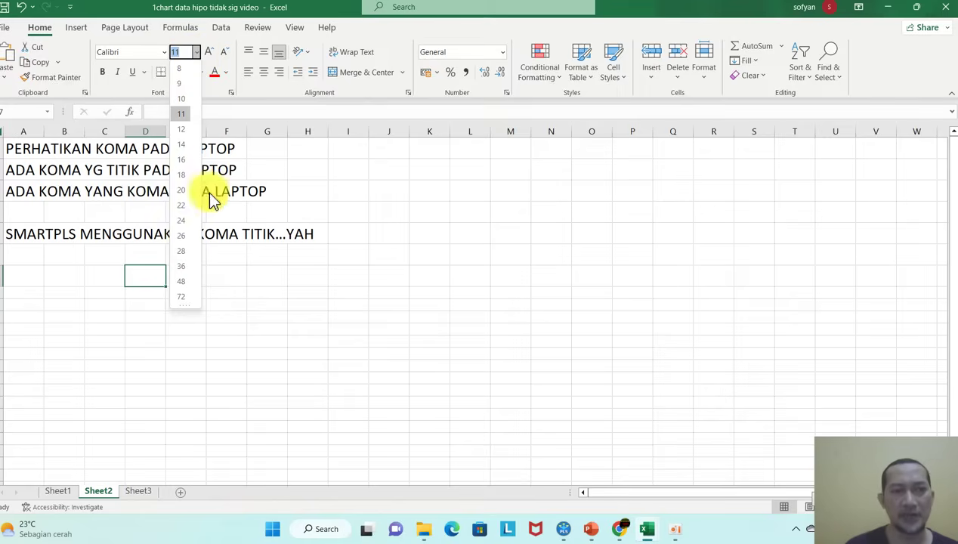
click(182, 282)
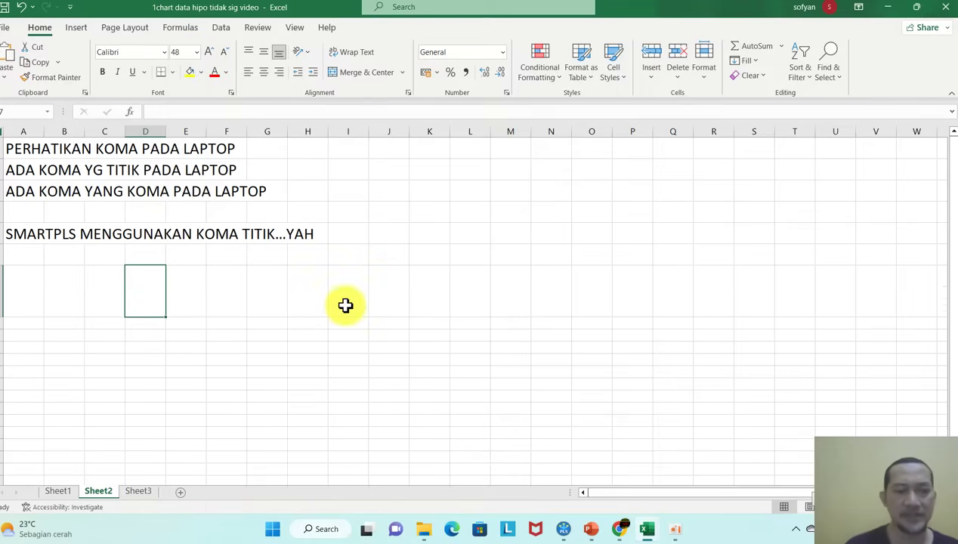
text(3)
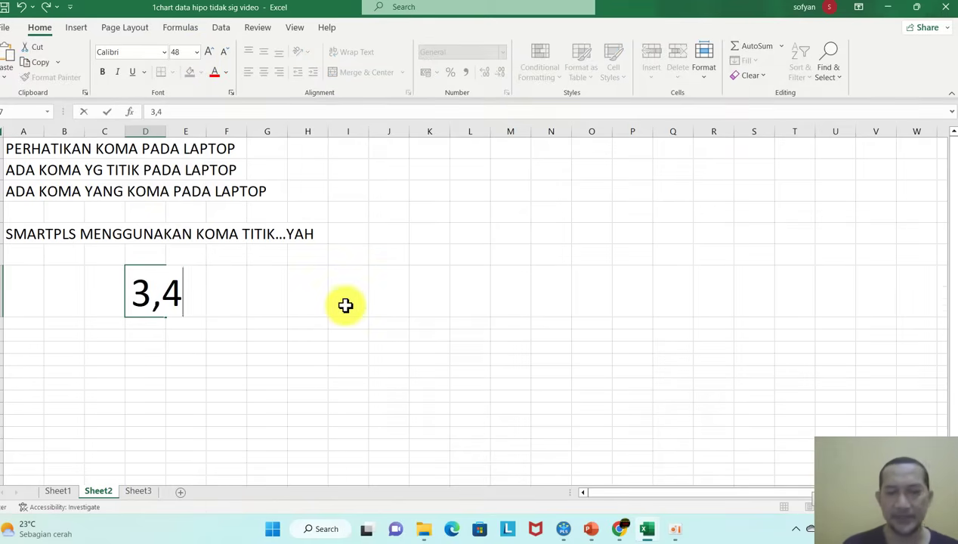
text(,4)
key(Return)
drag(165, 127, 222, 128)
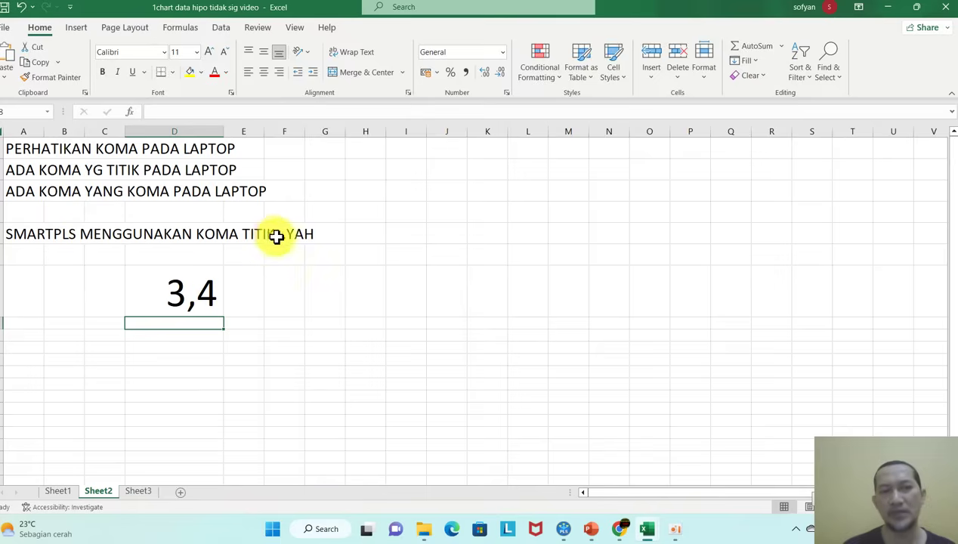
Open Notepad with an empty document and return to the Excel workbook.
click(274, 531)
text(note)
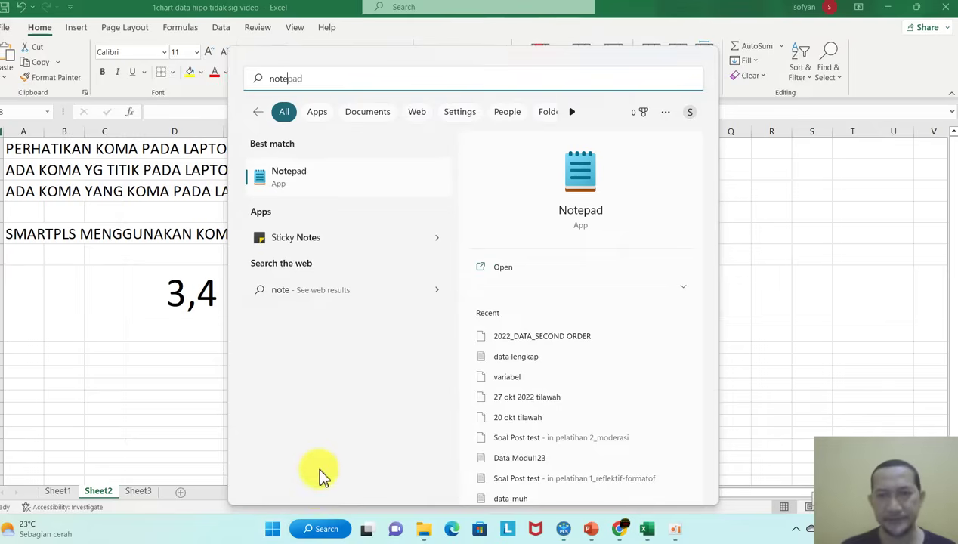
click(507, 270)
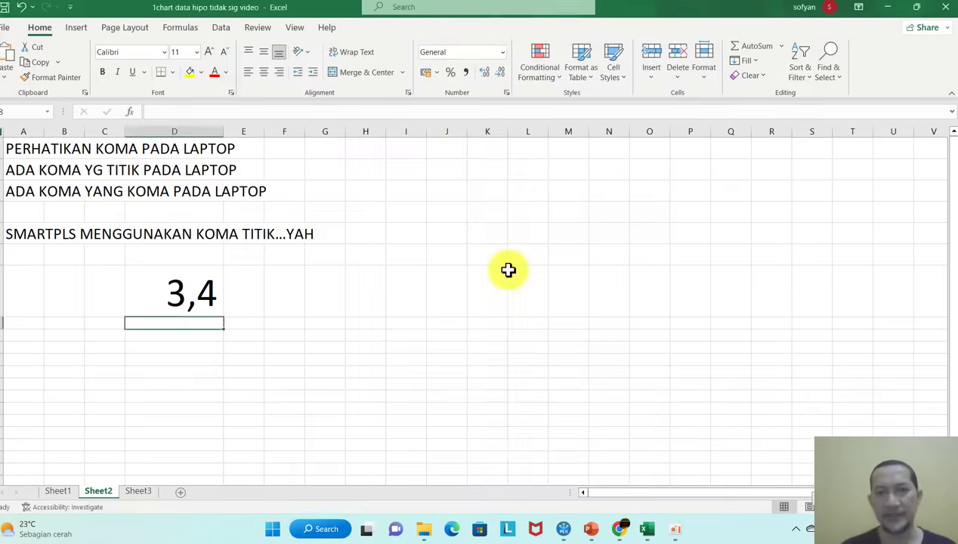
key(alt+Tab)
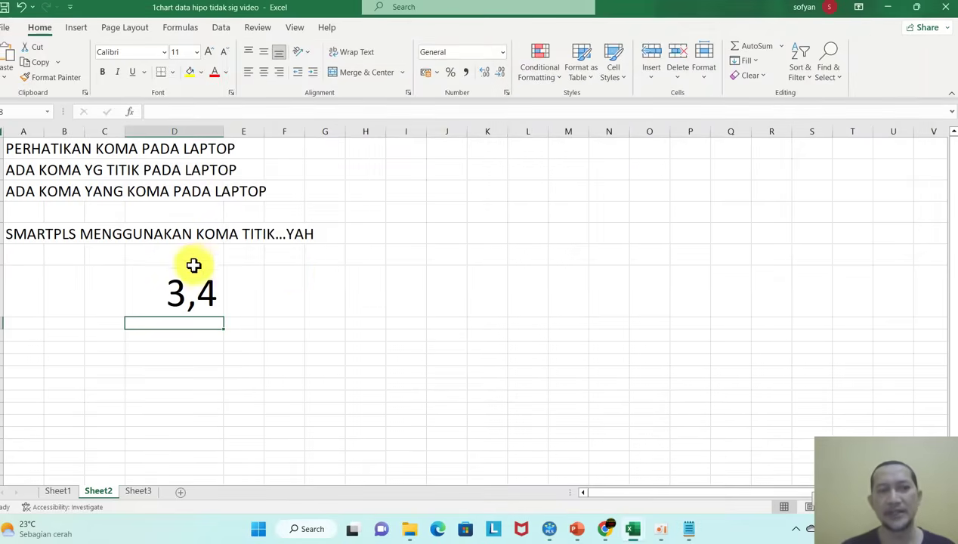
Insert a blank row above the first row of scores on Sheet3.
click(138, 491)
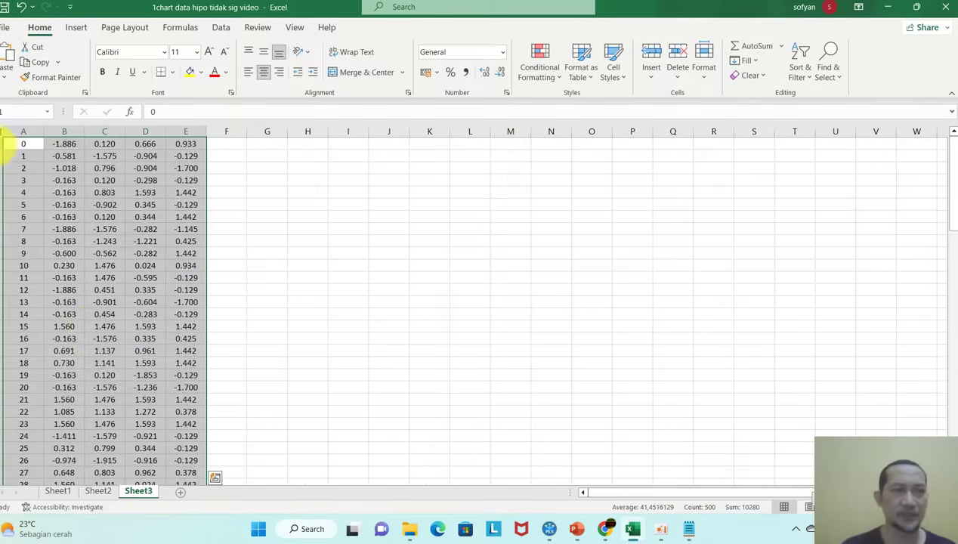
click(6, 143)
right_click(6, 144)
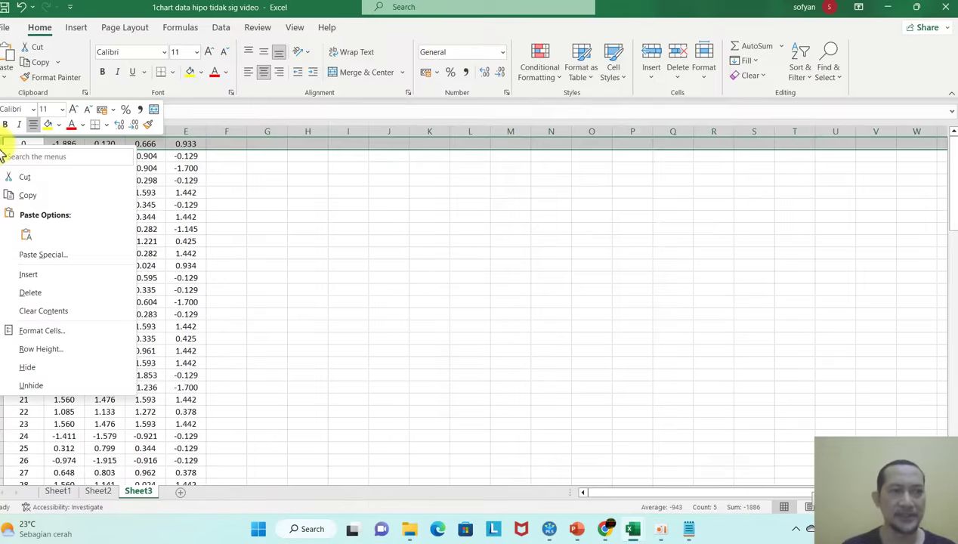
click(38, 278)
click(289, 291)
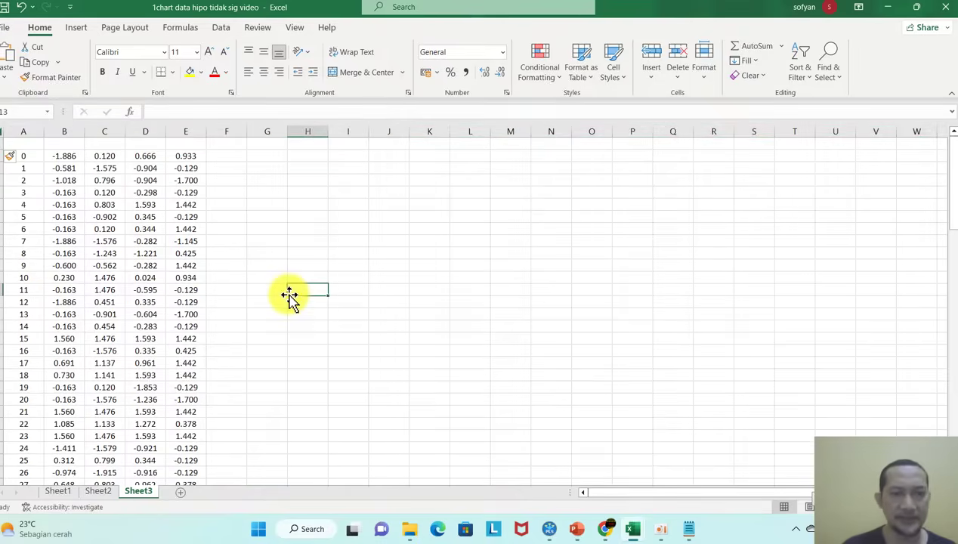
Check the variable names in the SmartPLS scores table, and head column B as ds and column E as MOT in Excel.
mouse_move(613, 531)
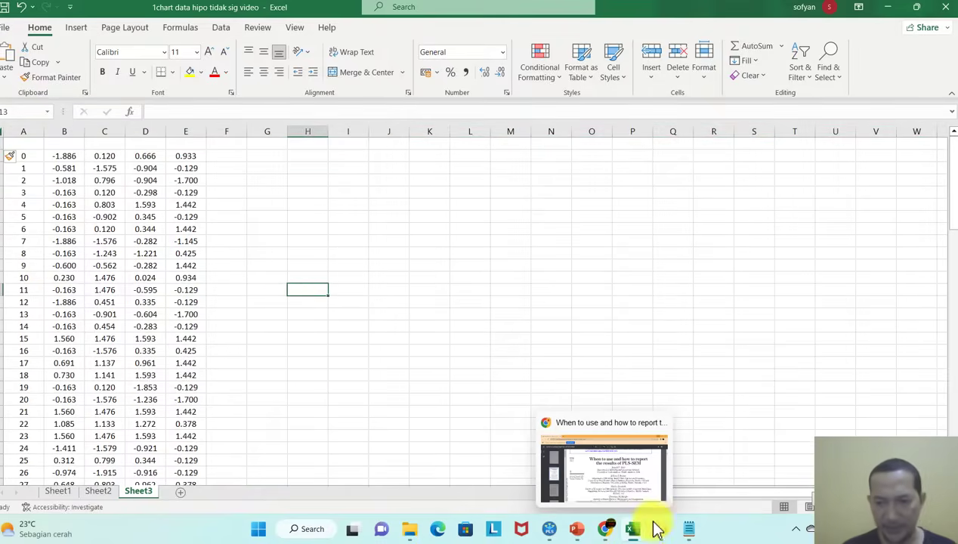
click(551, 533)
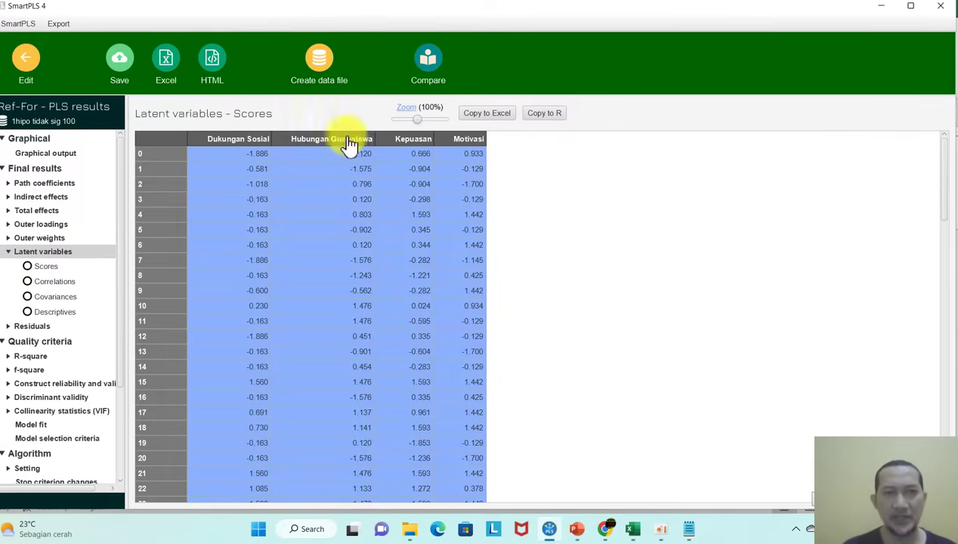
mouse_move(650, 533)
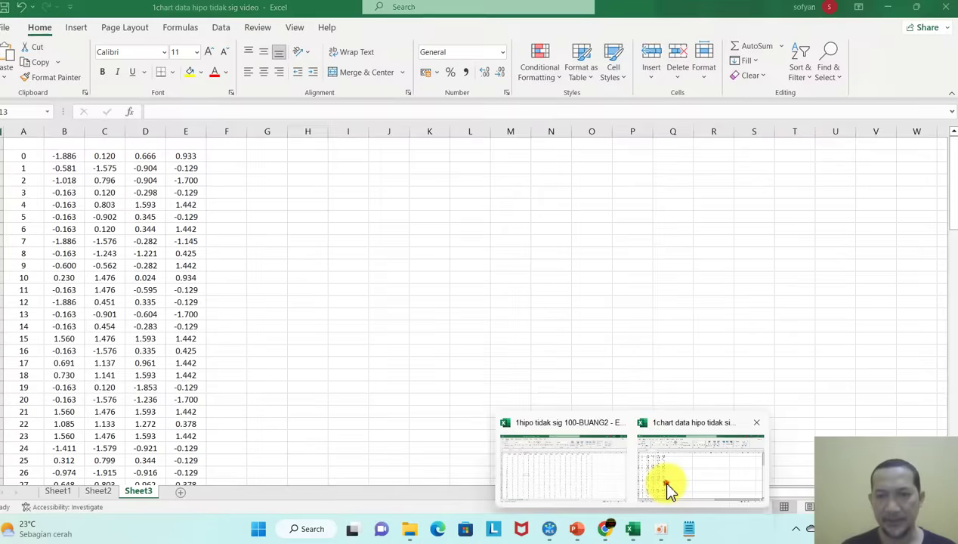
click(664, 488)
click(70, 142)
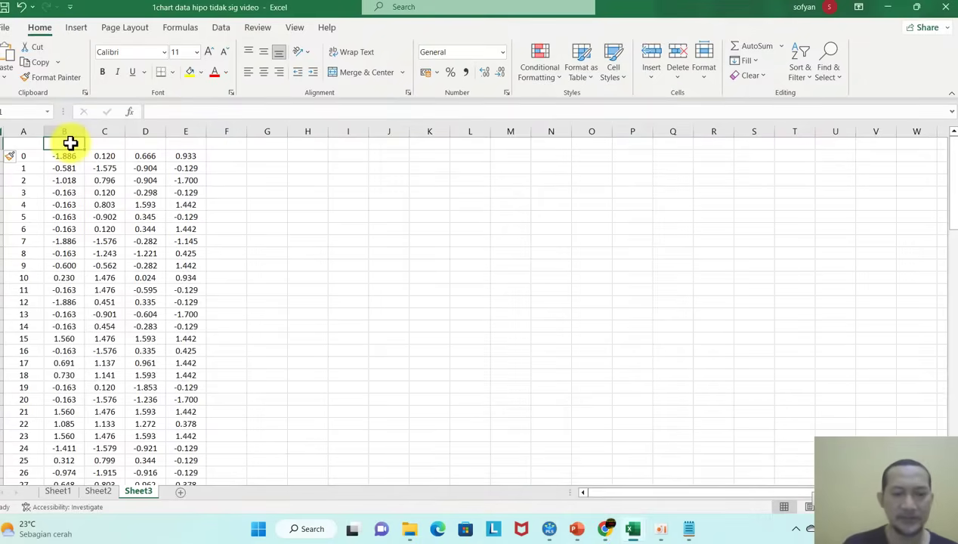
text(d)
key(Tab)
key(Tab)
key(Tab)
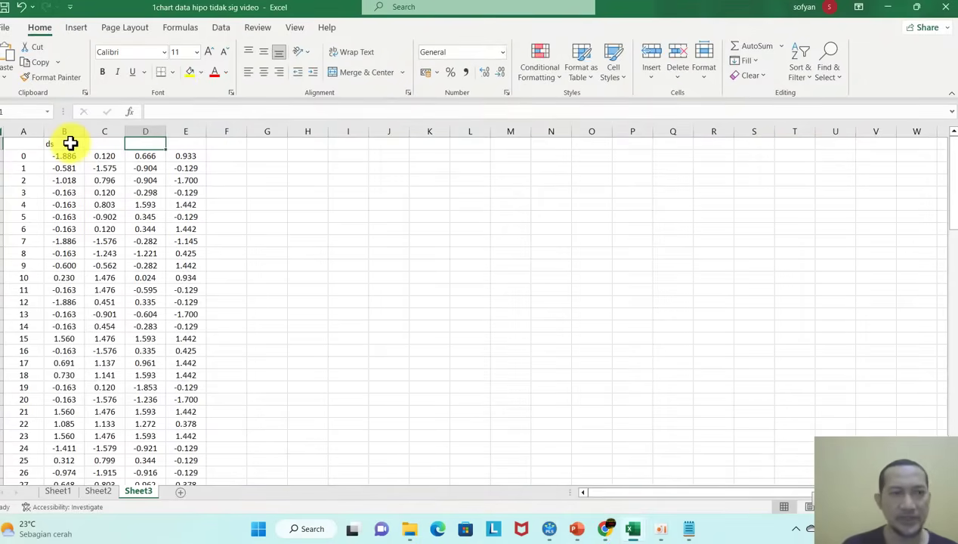
text(M)
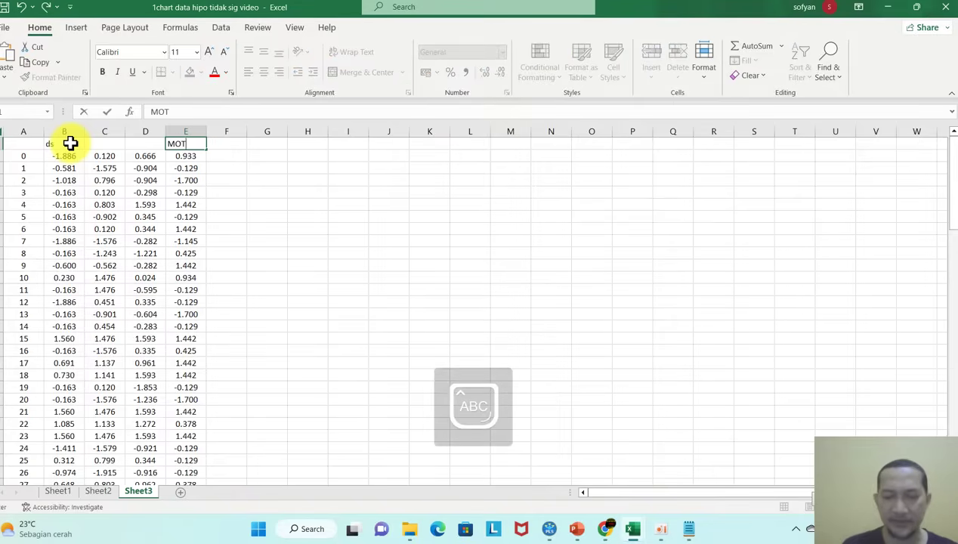
text(OT)
key(Left)
key(Left)
Change the column B header to DH, and head column C as HGS, column D as KEP and column A as NO.
double_click(73, 144)
text(H)
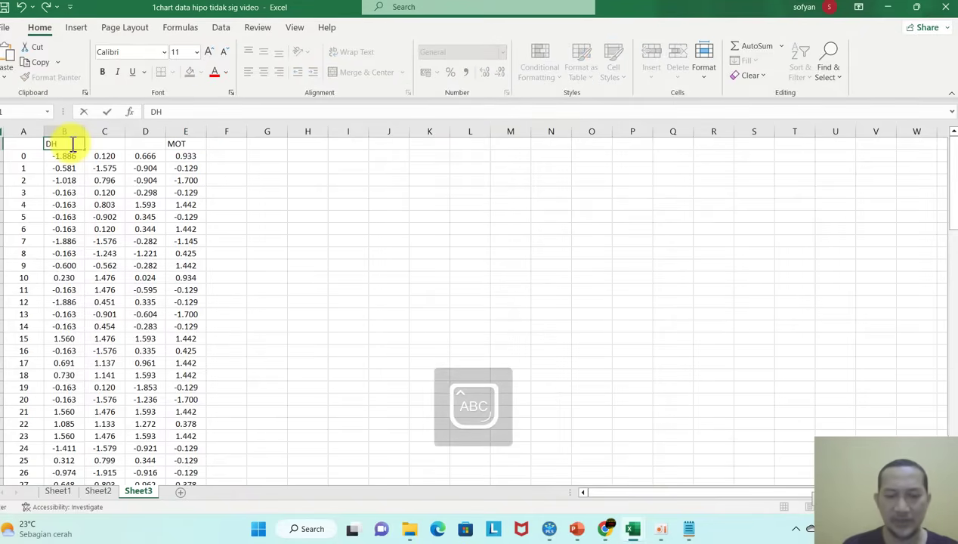
key(Tab)
text(HG)
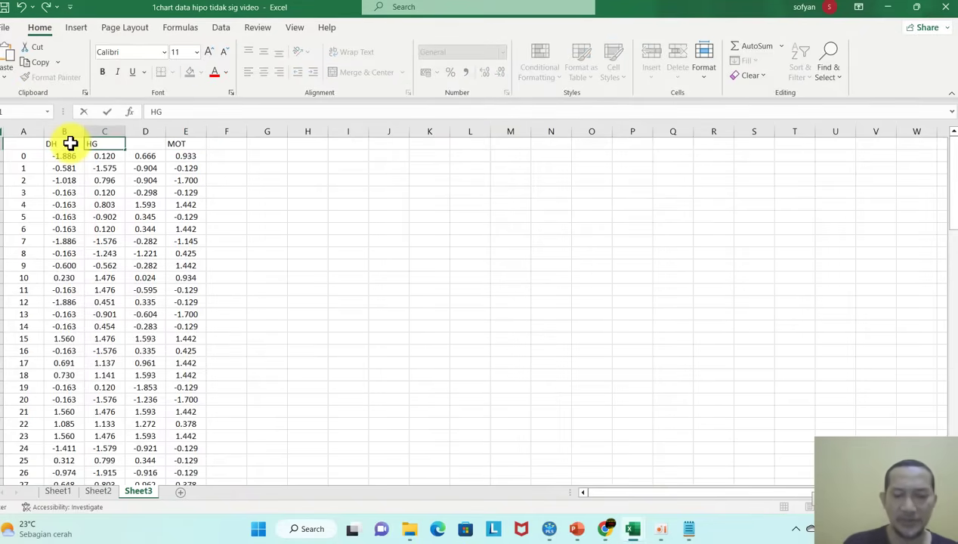
text(S)
key(Tab)
text(K)
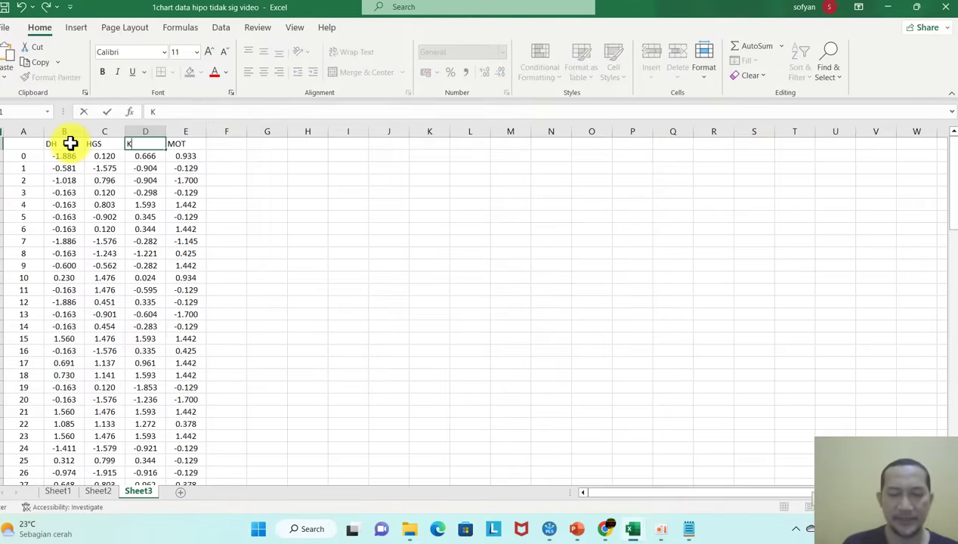
text(EP)
click(19, 140)
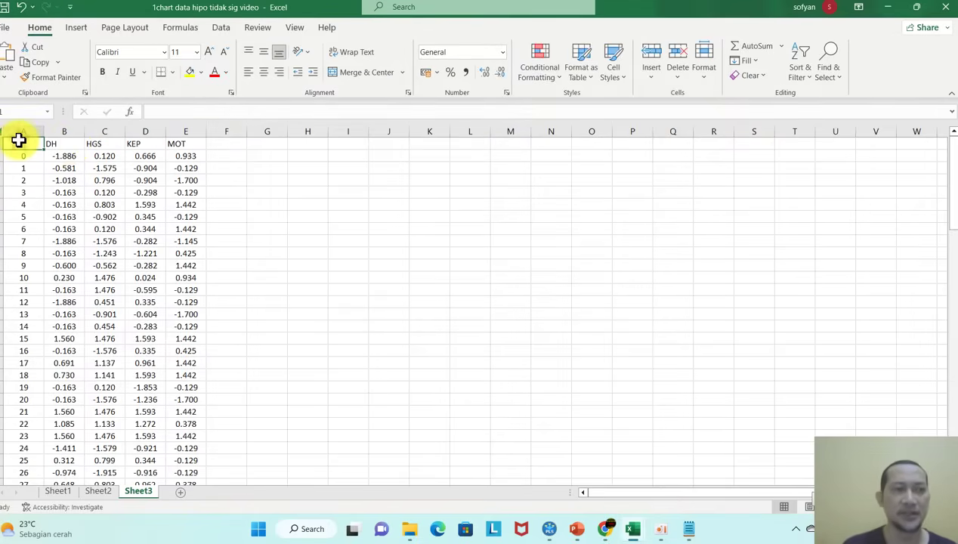
text(No)
key(Return)
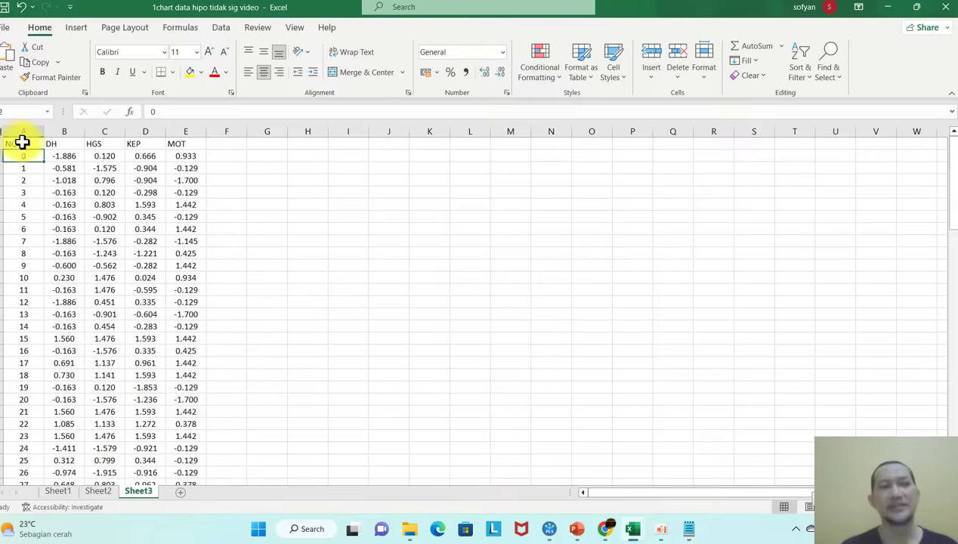
Insert a blank column before DH, head it URT and enter 1 in its first data row.
click(67, 129)
right_click(66, 133)
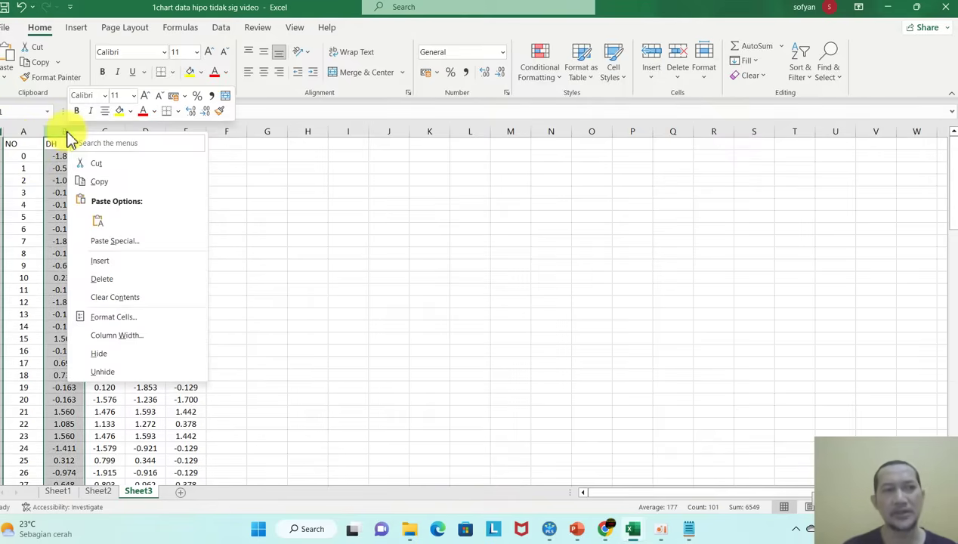
click(121, 261)
click(58, 144)
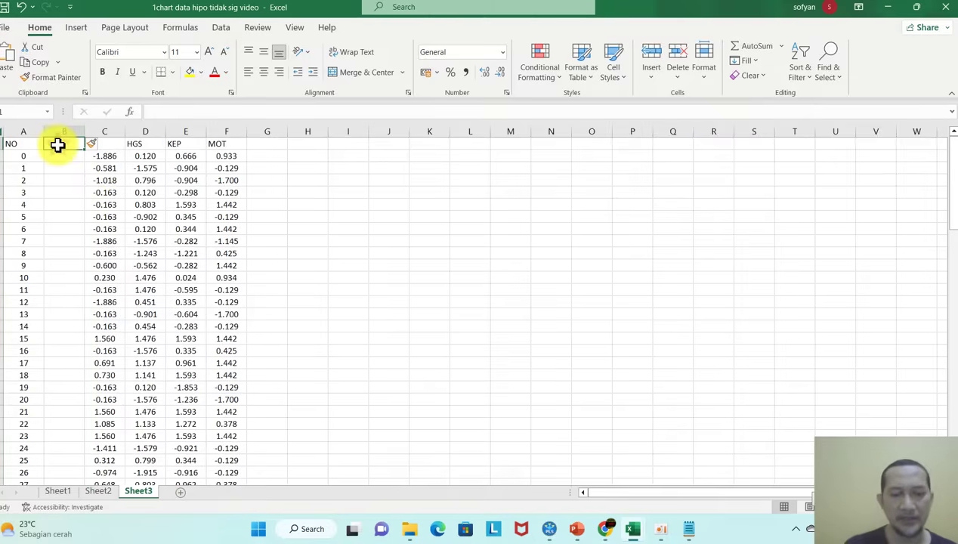
text(URT1)
key(Return)
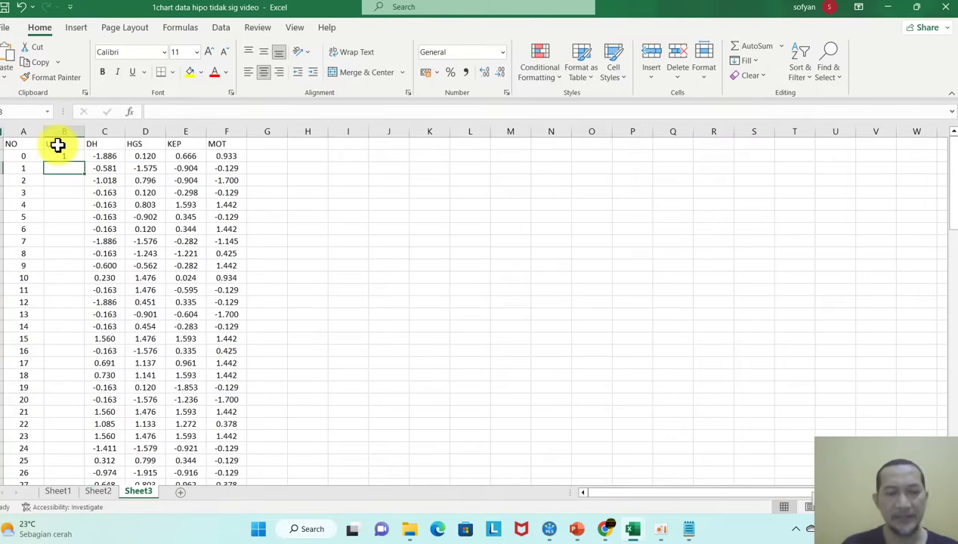
Continue the numbering in the URT column from 2 and fill the series down to 100 at the last data row.
text(2)
key(Return)
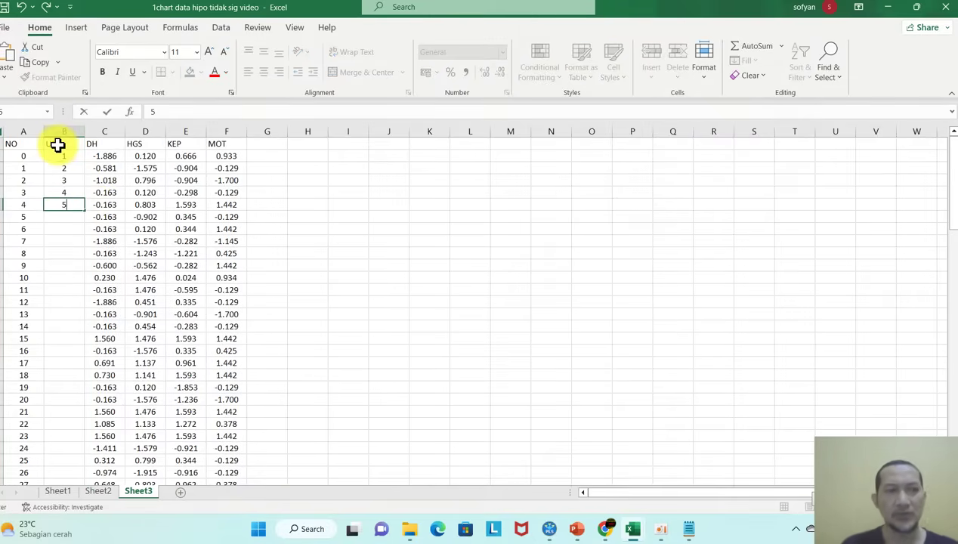
click(84, 241)
drag(66, 154, 68, 465)
click(111, 346)
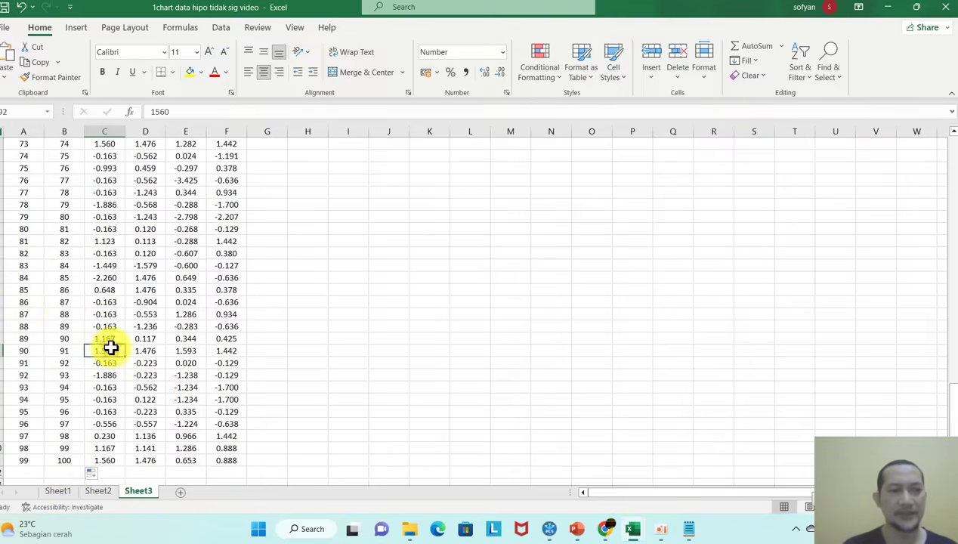
Copy the whole score table from Sheet3 and paste it into the blank Notepad document.
click(58, 303)
key(ctrl+a)
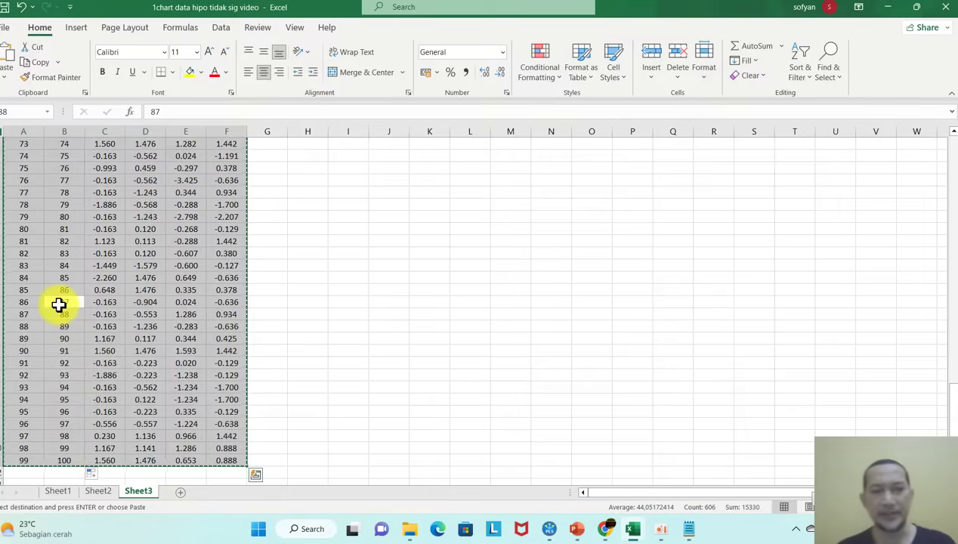
click(689, 529)
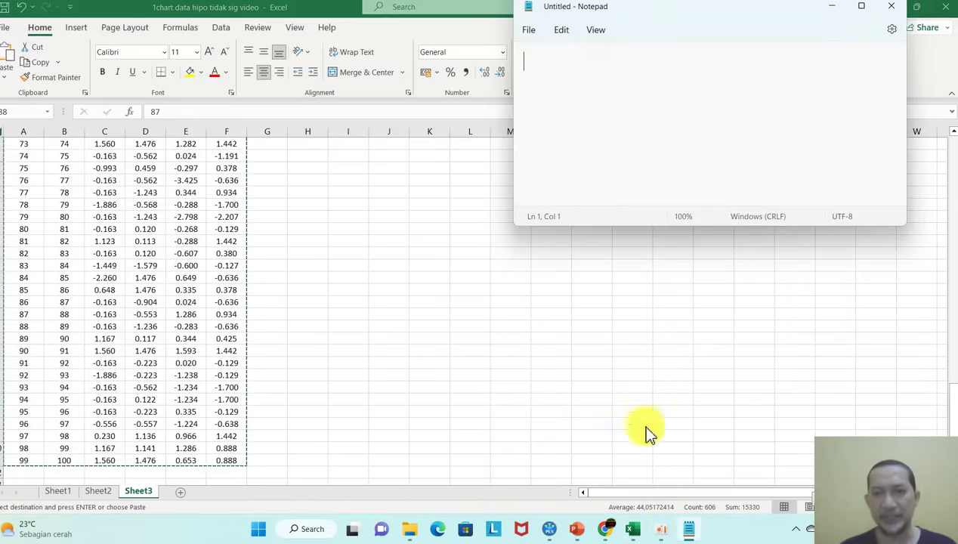
key(ctrl+v)
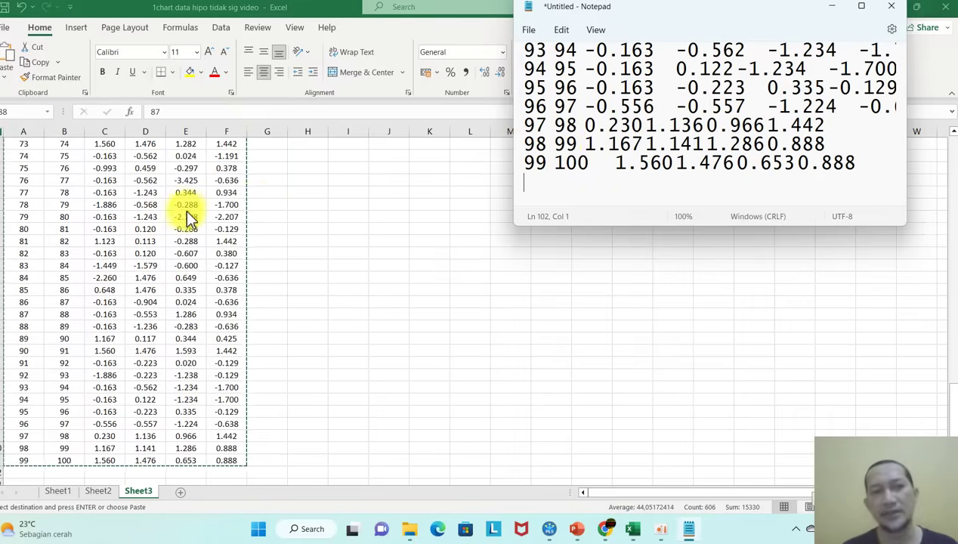
Replace every period with a comma throughout the pasted Notepad text and close the replace tool.
key(ctrl+a)
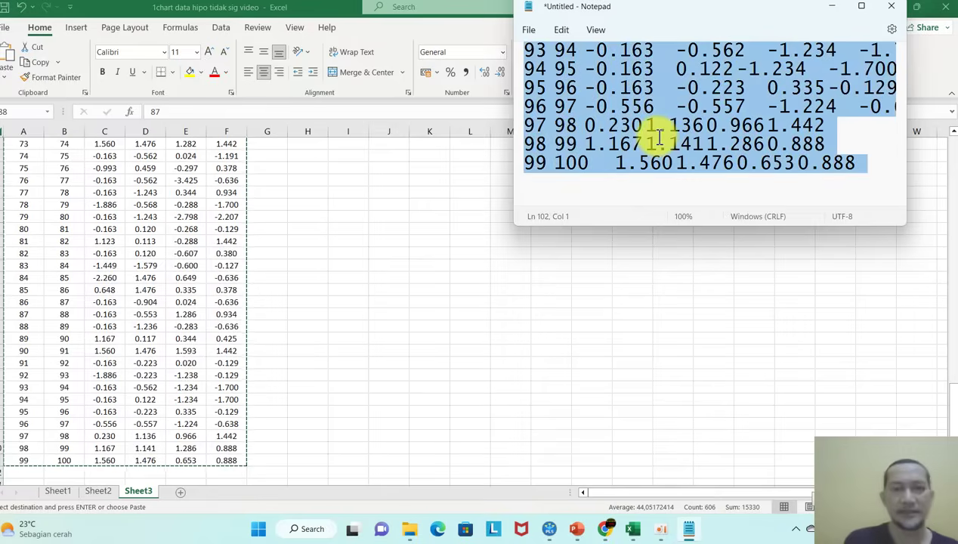
key(ctrl+h)
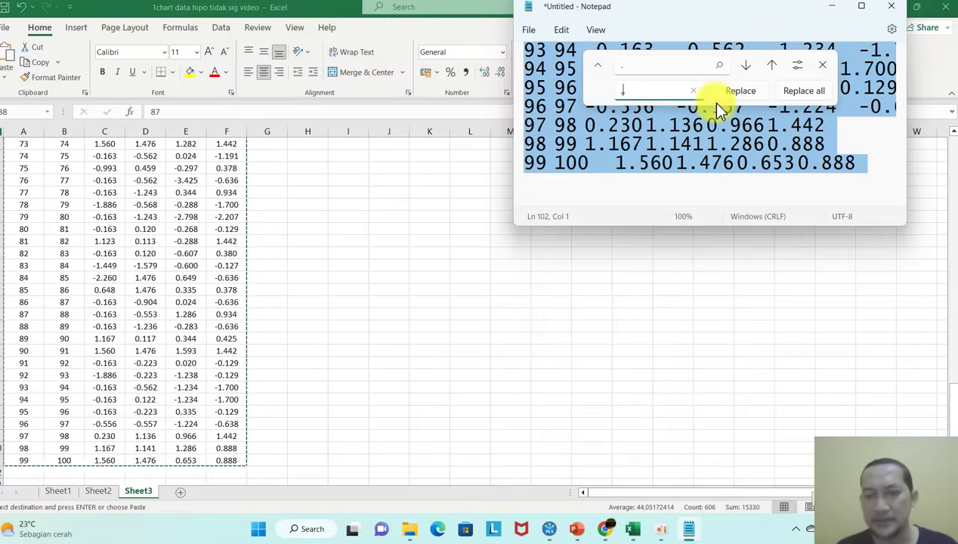
click(795, 91)
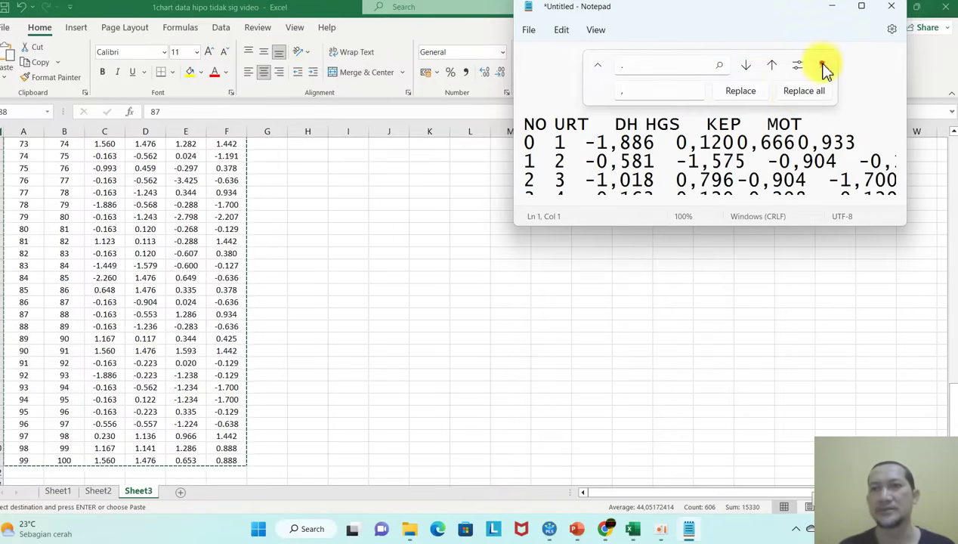
click(824, 69)
Copy all the comma-decimal text from Notepad and paste it into Sheet3 in Excel starting at cell H1.
key(ctrl+a)
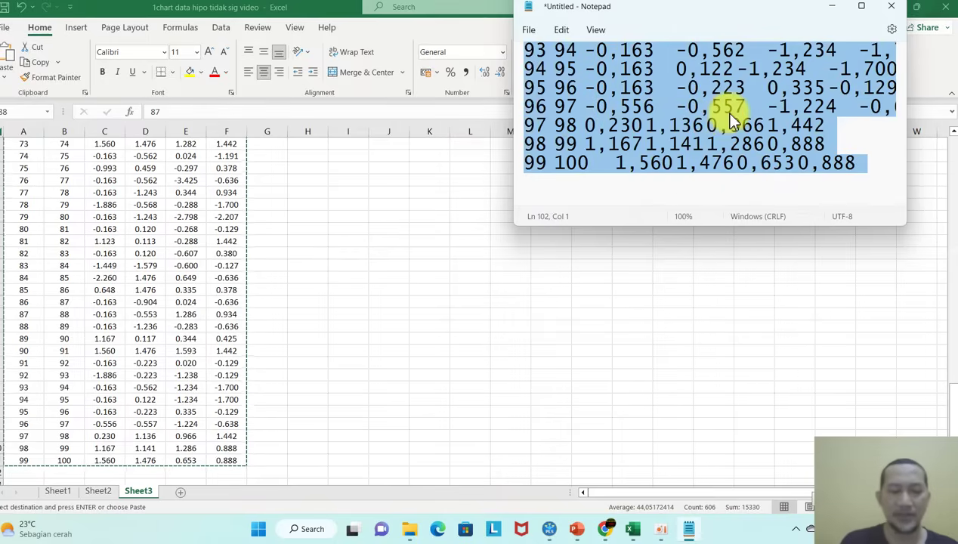
click(363, 173)
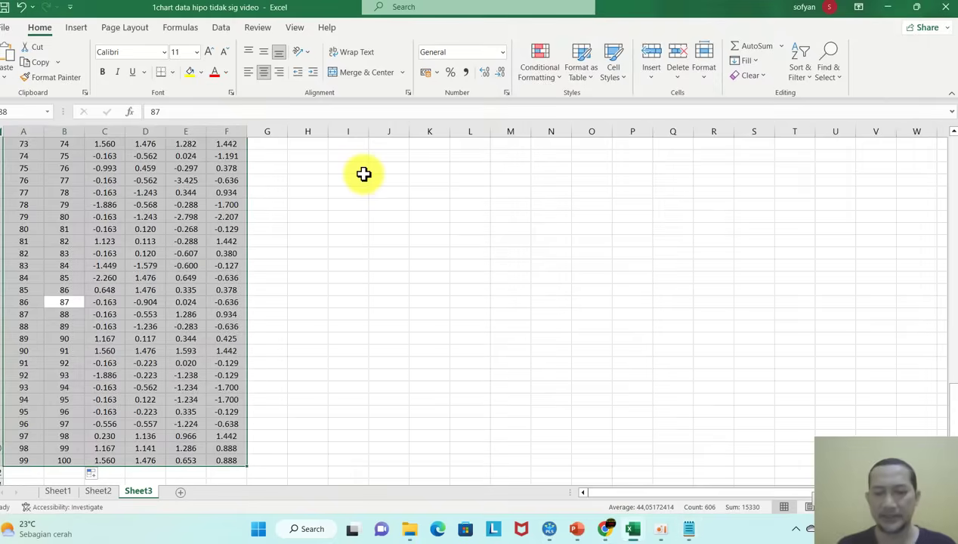
key(Up)
key(Up)
key(Up)
key(Up)
key(Up)
key(Up)
key(Up)
key(Up)
key(Up)
key(Up)
key(Up)
key(Up)
key(Up)
key(Up)
key(Up)
key(Up)
key(Up)
key(Up)
key(Up)
key(Up)
key(Up)
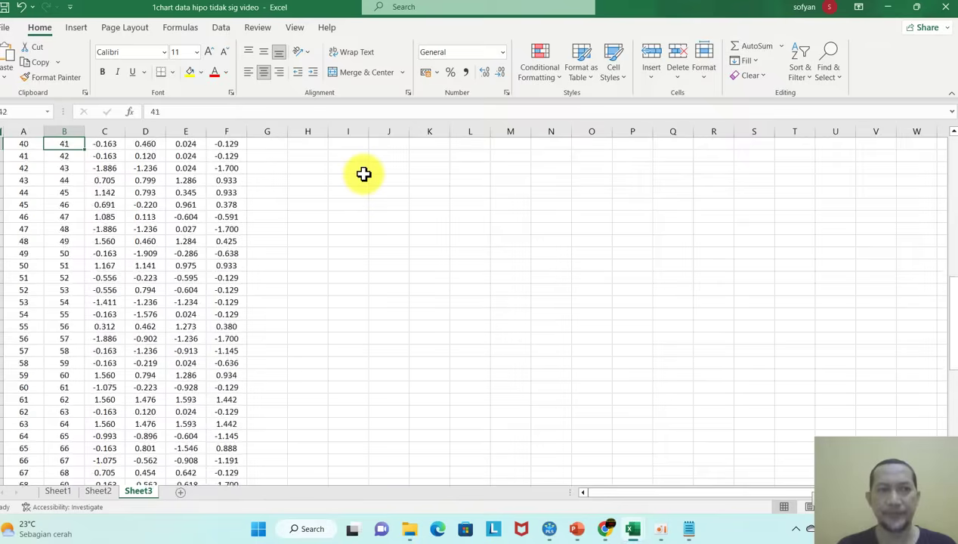
key(Up)
key(Up)
key(Up)
key(Up)
key(Up)
key(Up)
key(Up)
key(Up)
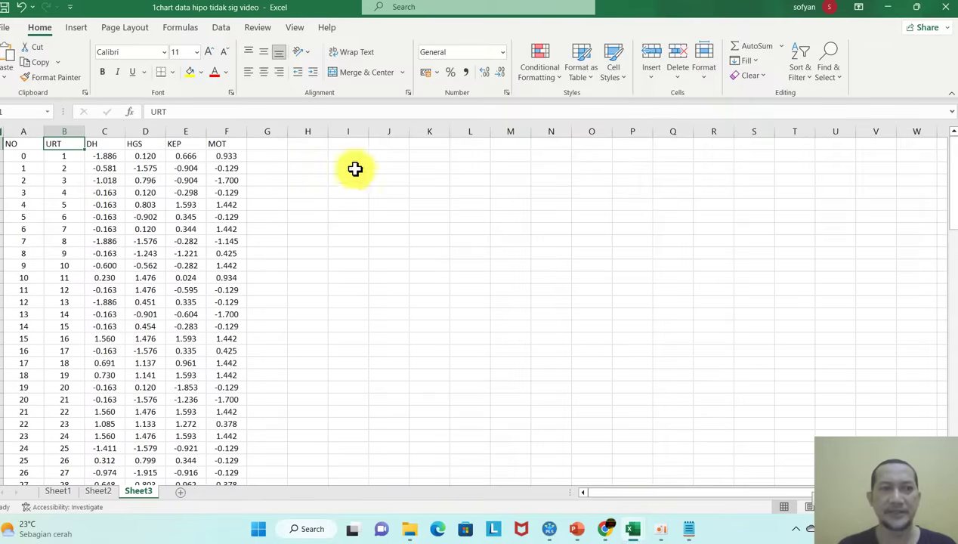
click(305, 142)
key(ctrl+v)
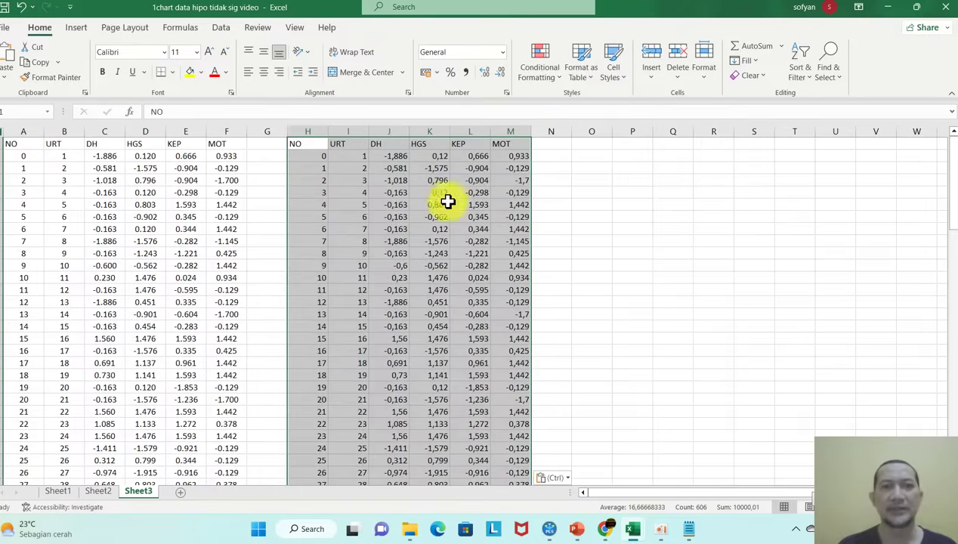
Rename the DH header in the pasted table to DS, and fill the DS and KEP header cells with yellow.
right_click(394, 192)
key(Escape)
click(387, 191)
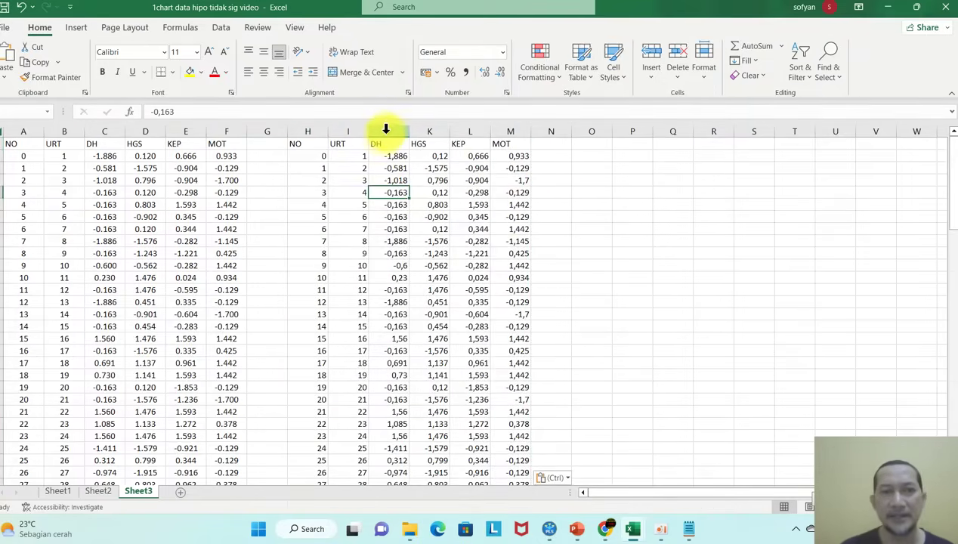
click(190, 71)
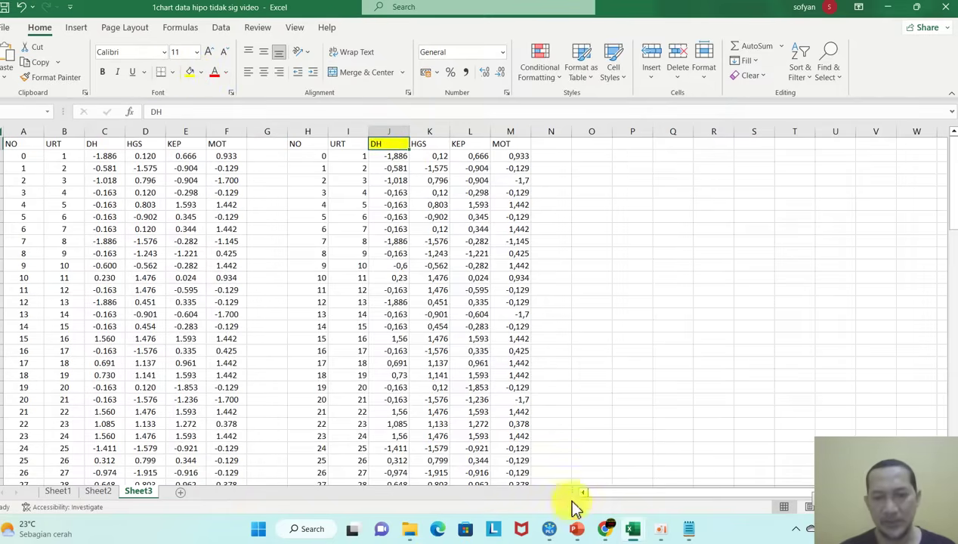
text(DS)
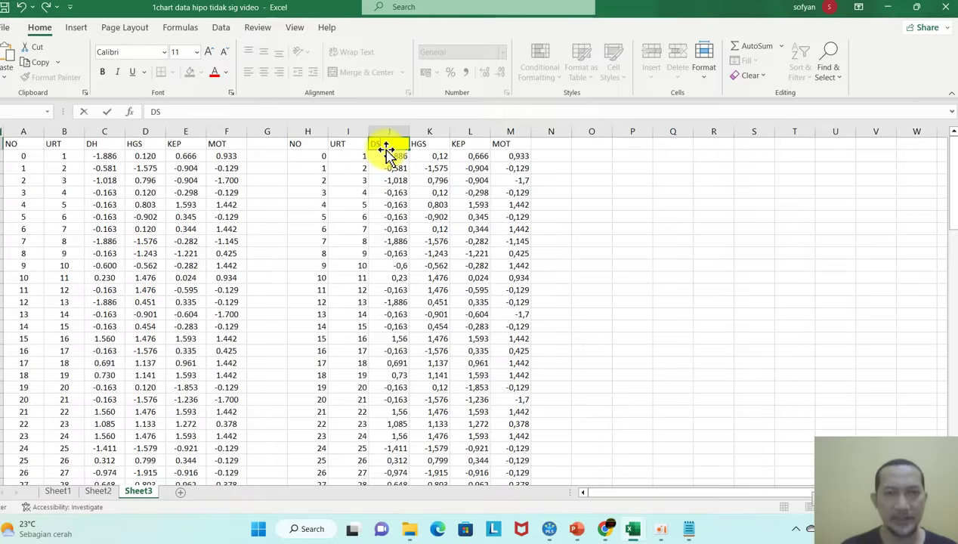
right_click(464, 147)
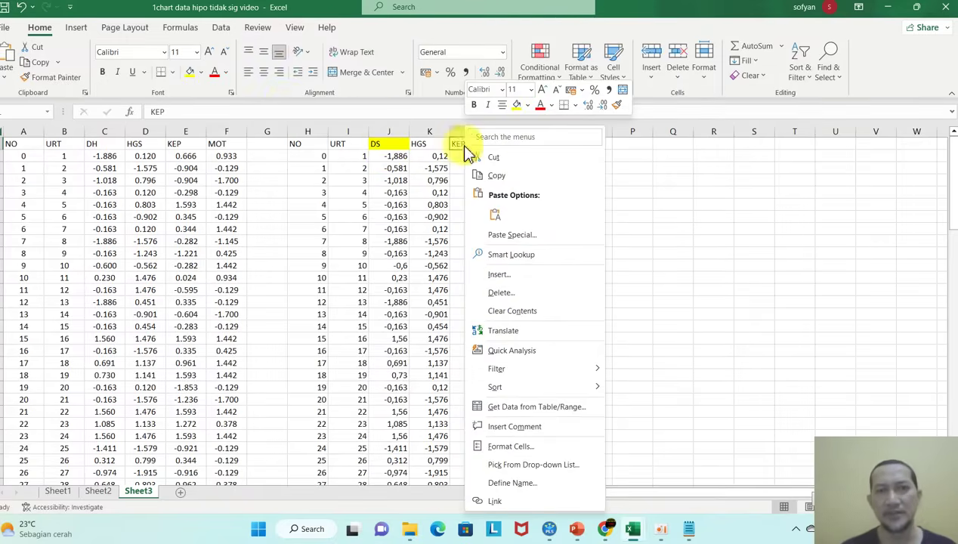
click(190, 73)
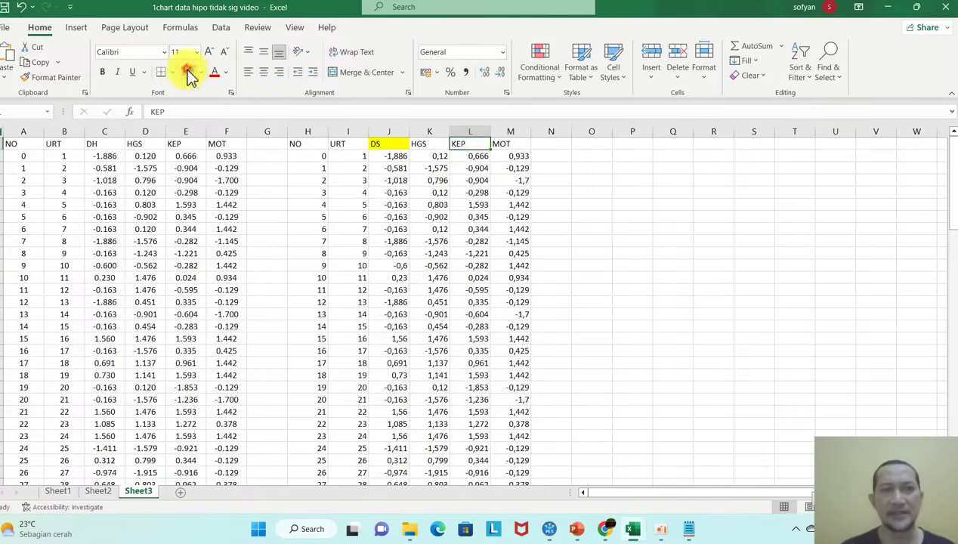
Insert a markers-only scatter chart from the DS and KEP columns and place it beside the pasted table.
click(398, 130)
ctrl+click(466, 128)
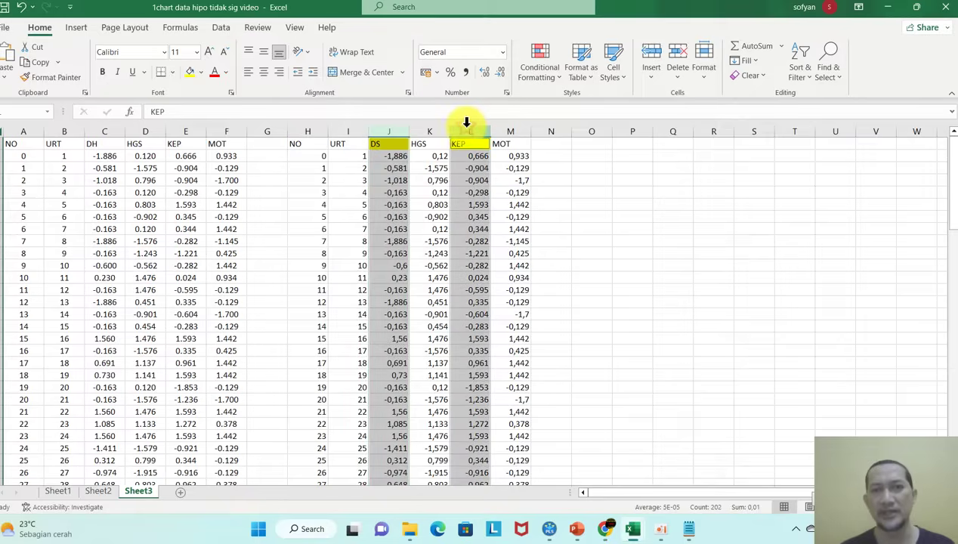
click(70, 28)
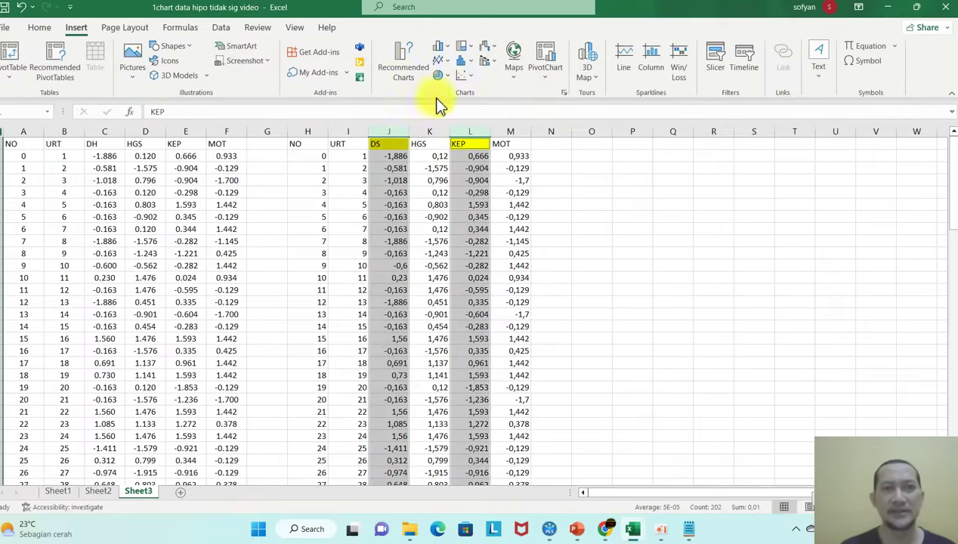
click(464, 75)
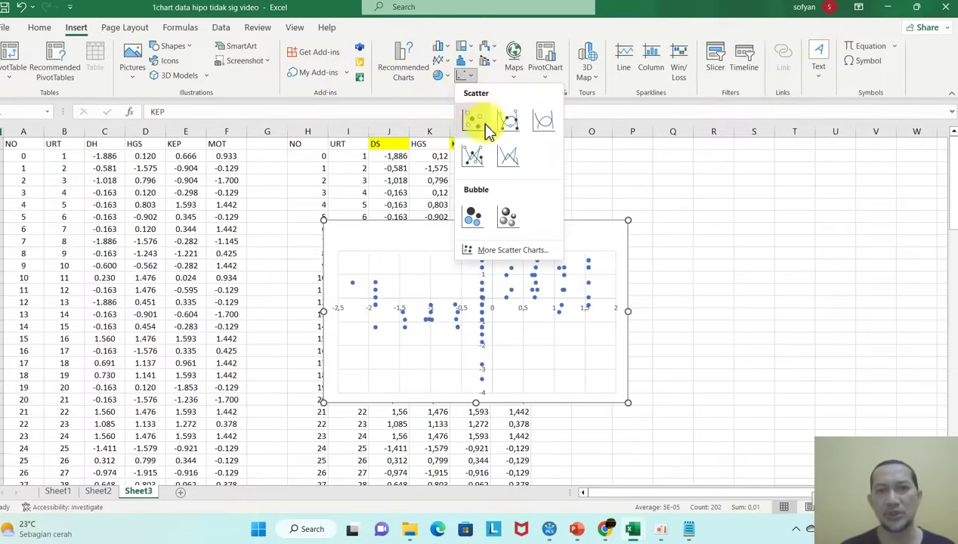
click(487, 124)
drag(543, 220, 776, 170)
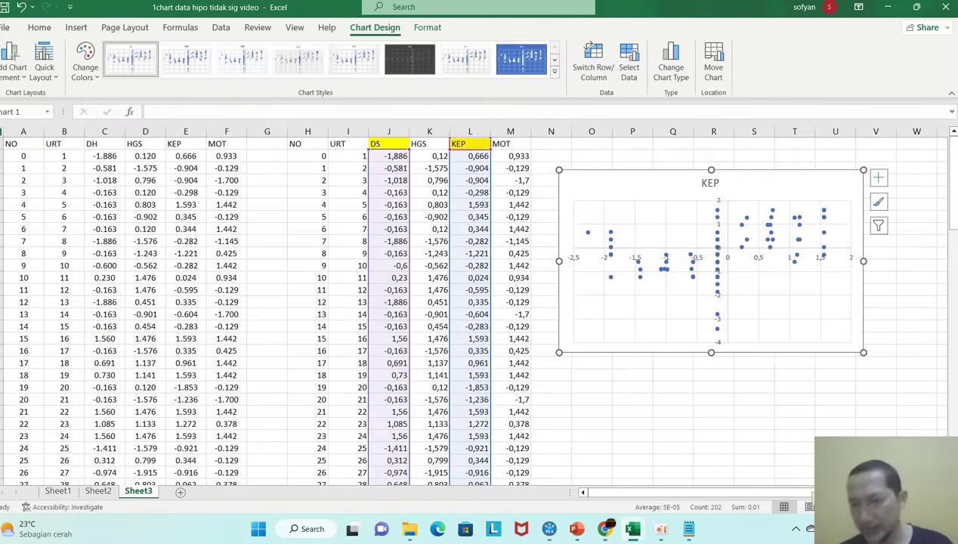
Add a linear trendline to the KEP series in the scatter chart, then close its formatting options.
scroll(479, 302, right, 5)
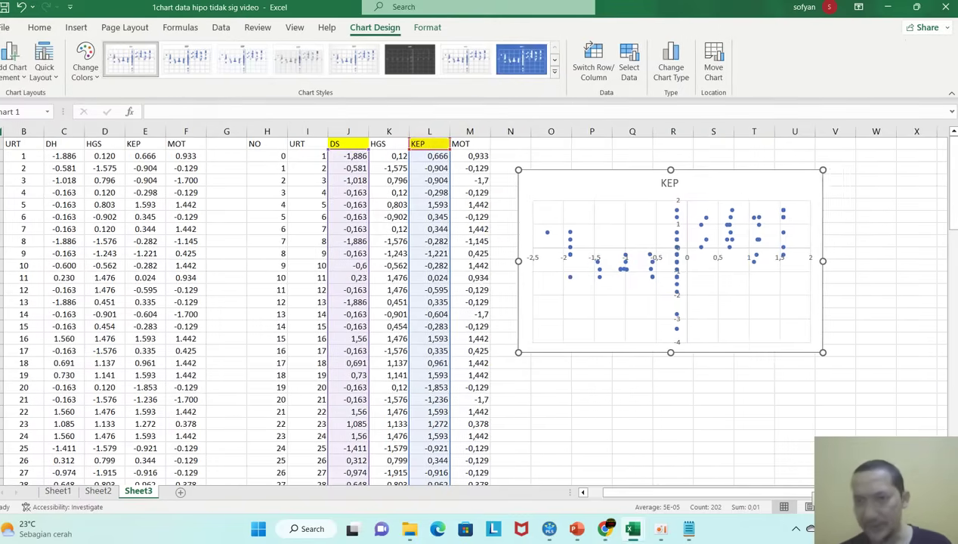
click(829, 372)
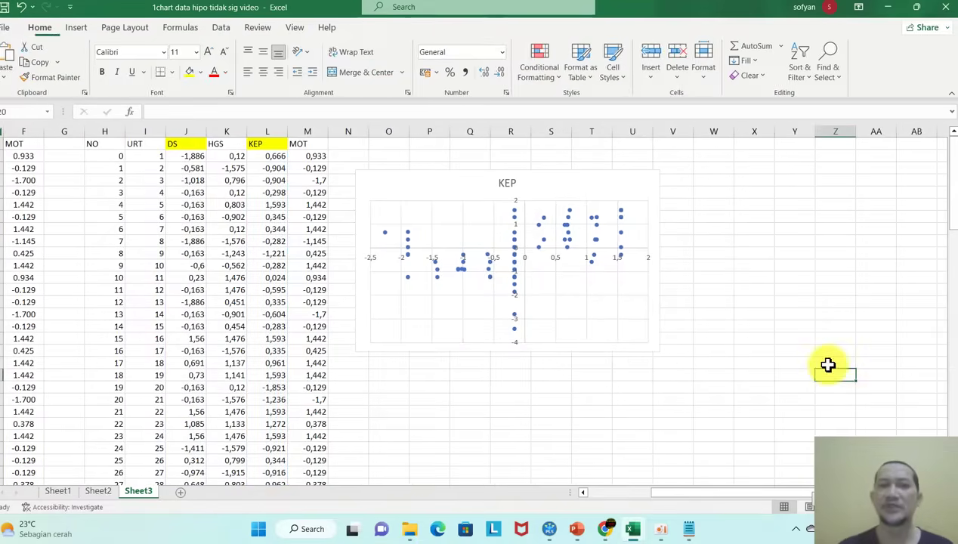
right_click(514, 269)
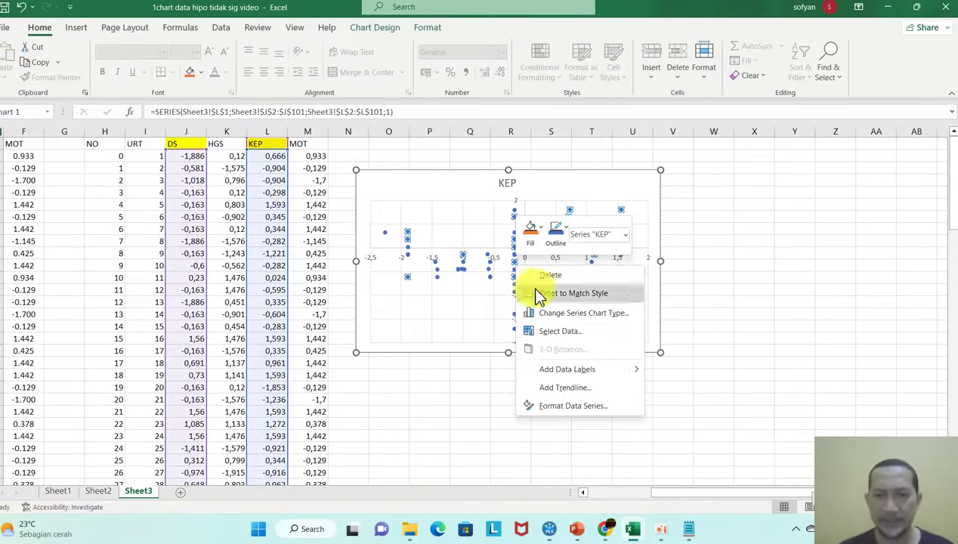
click(566, 388)
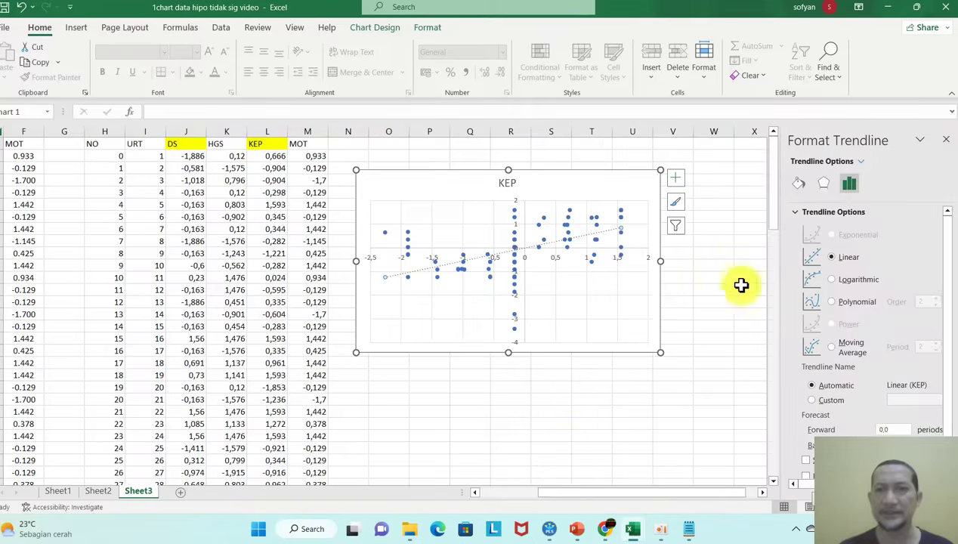
click(798, 183)
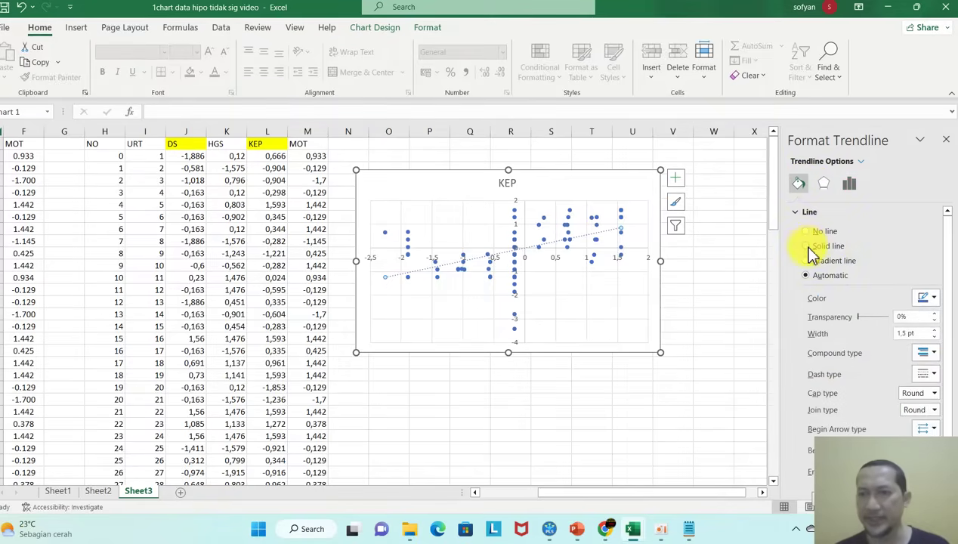
click(721, 253)
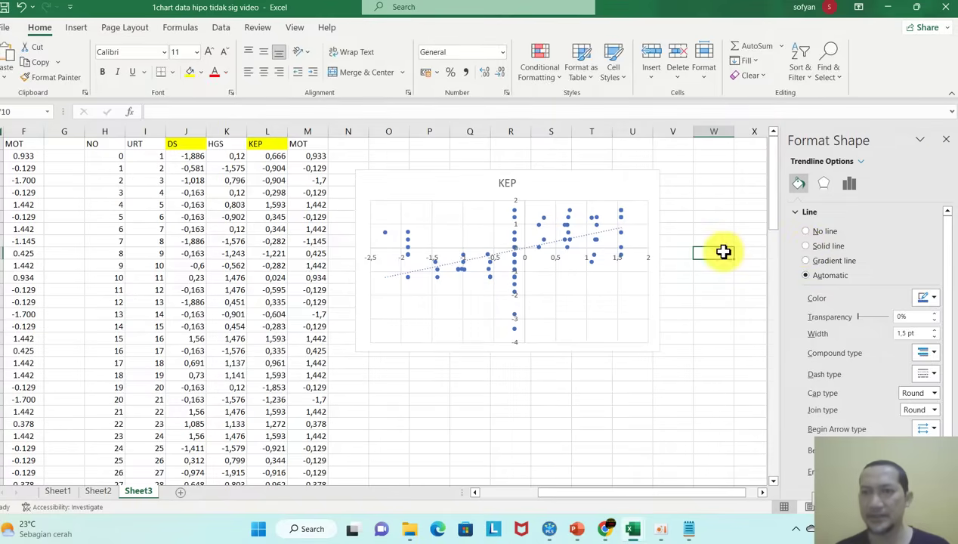
click(947, 142)
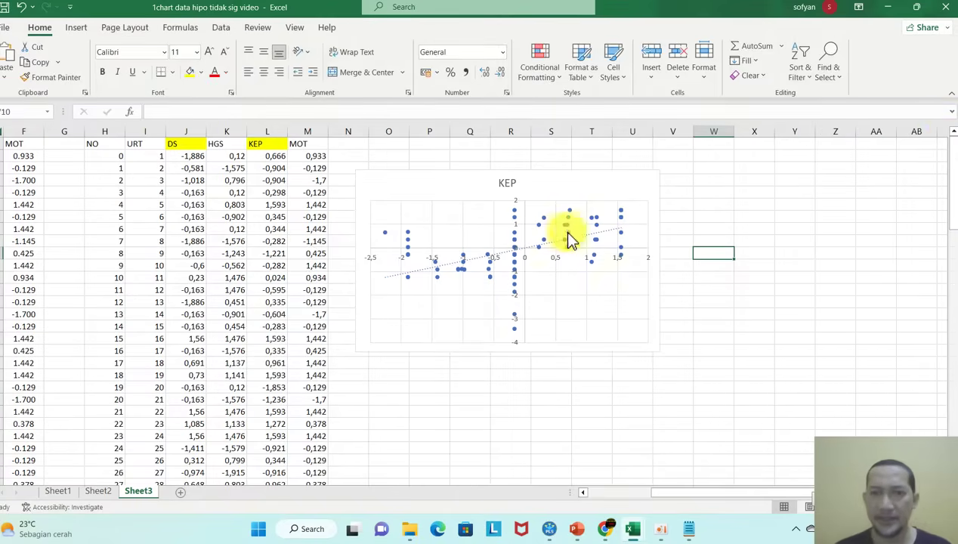
Format the KEP trendline as a solid line in red with a width of 3.25 pt.
click(587, 238)
right_click(589, 240)
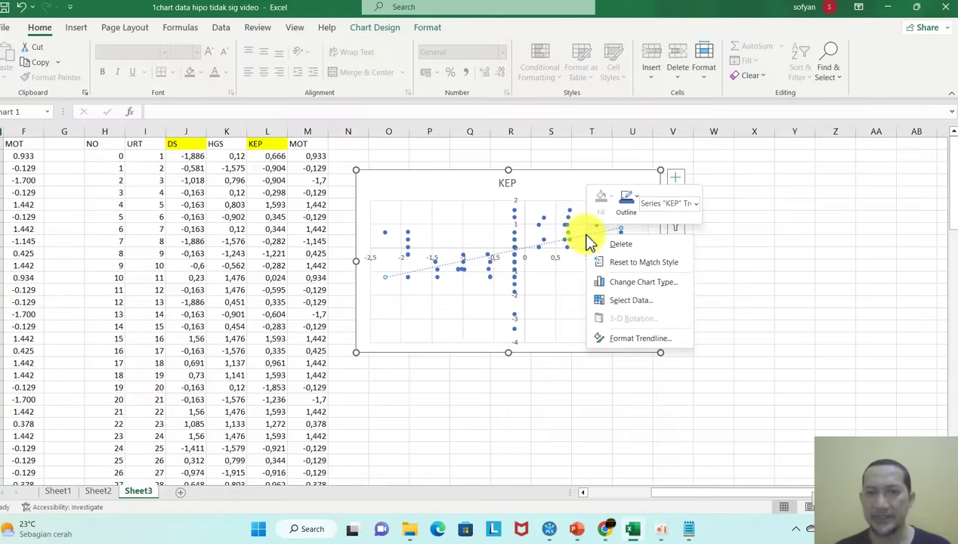
click(636, 341)
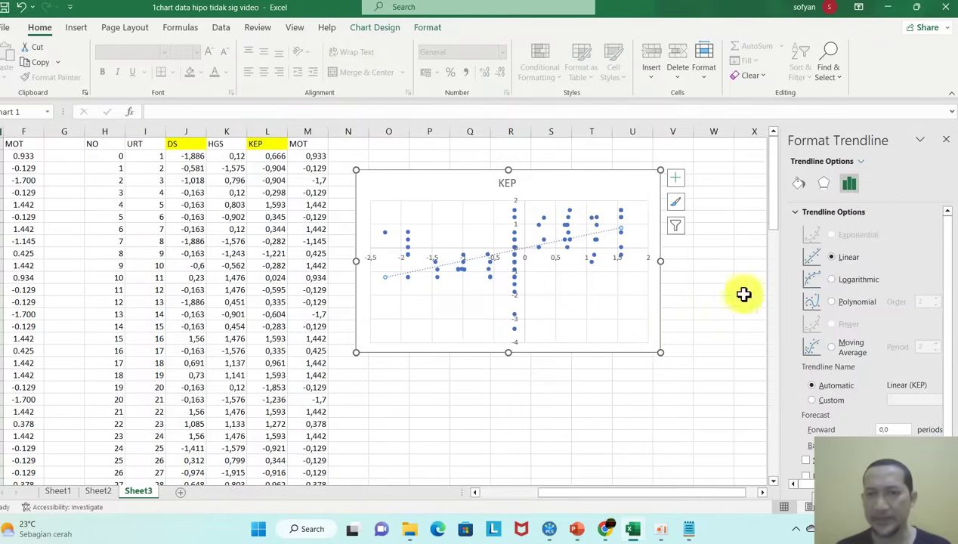
click(823, 184)
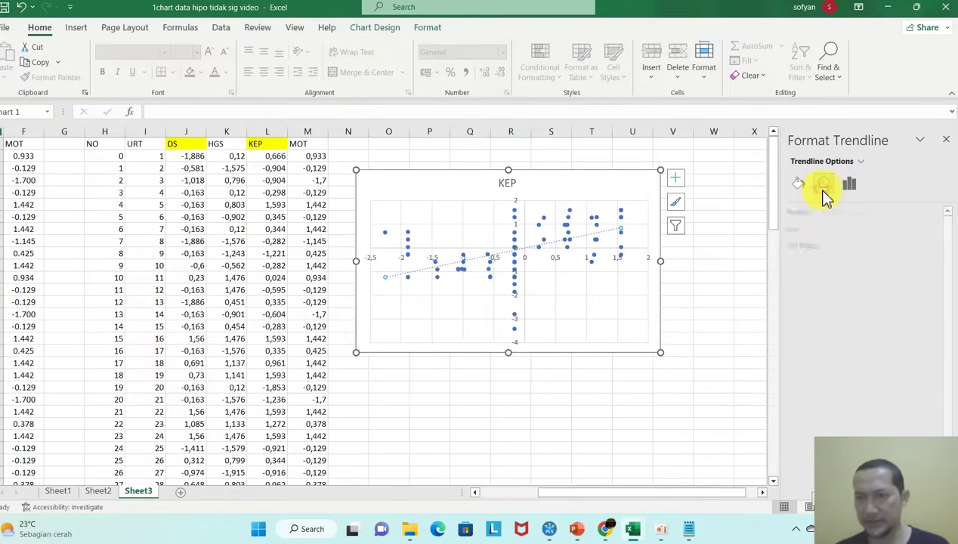
click(798, 184)
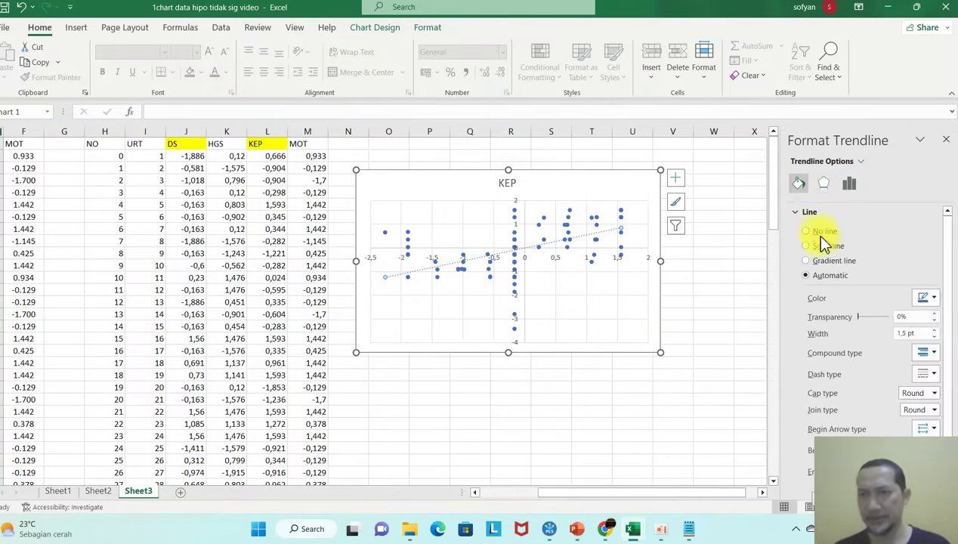
click(928, 299)
click(863, 415)
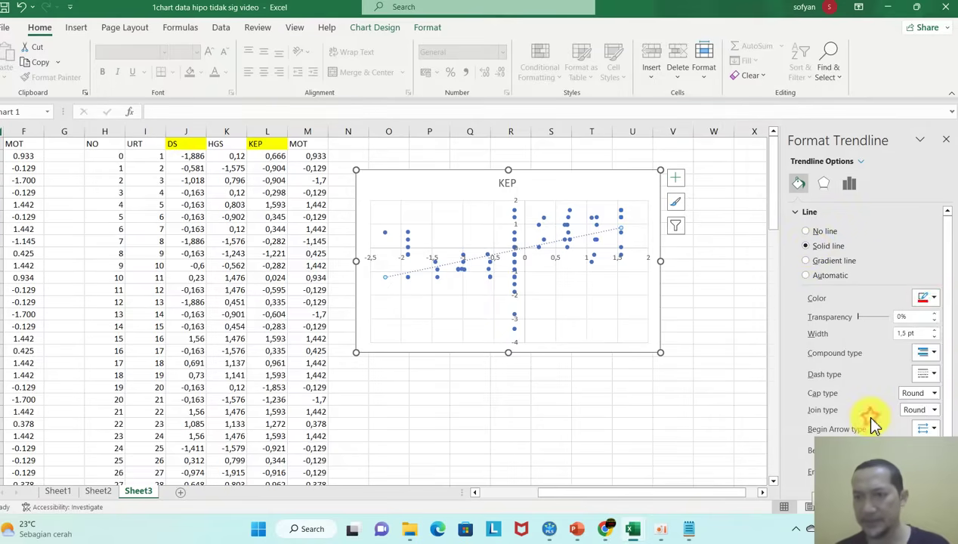
click(931, 358)
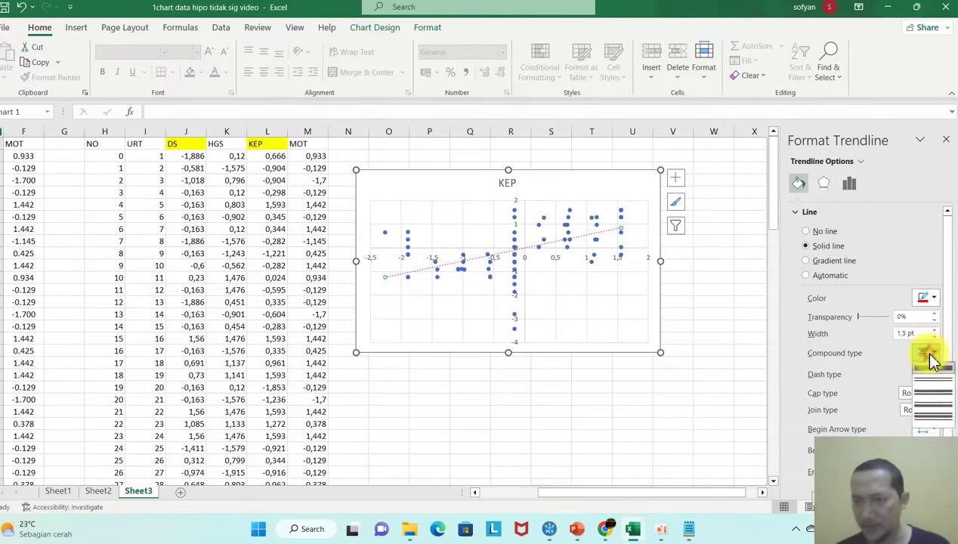
click(890, 364)
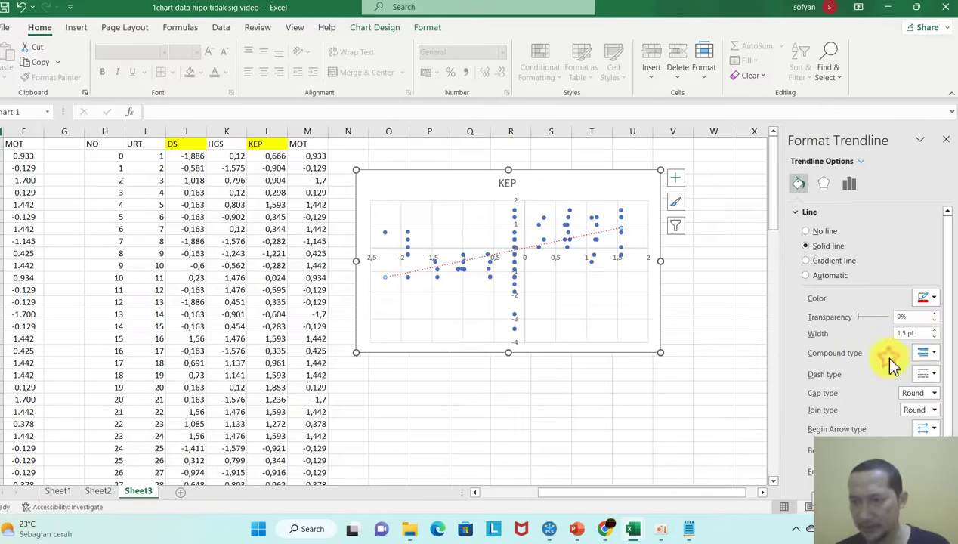
click(936, 329)
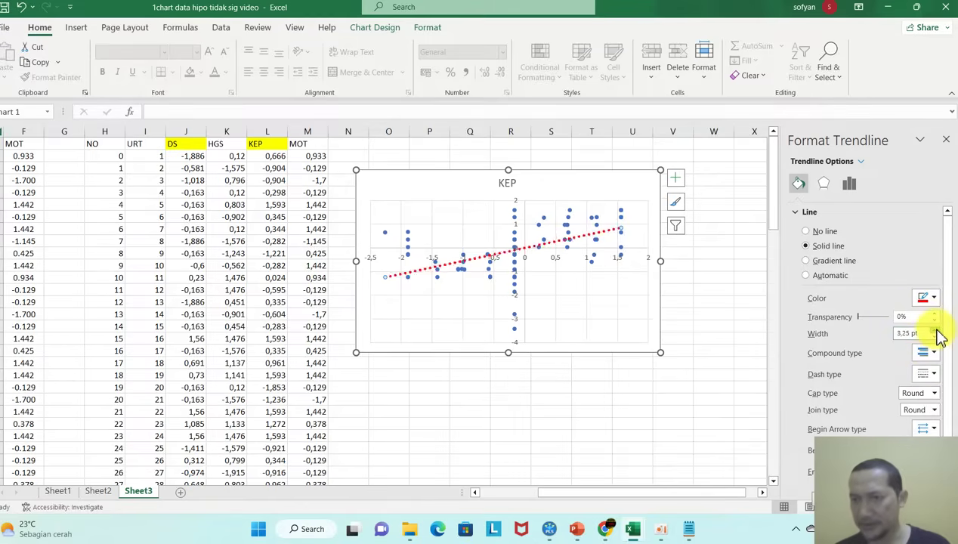
Give the KEP trendline a solid dash type and a width of 5,25 pt, and close its formatting options.
click(933, 375)
click(911, 394)
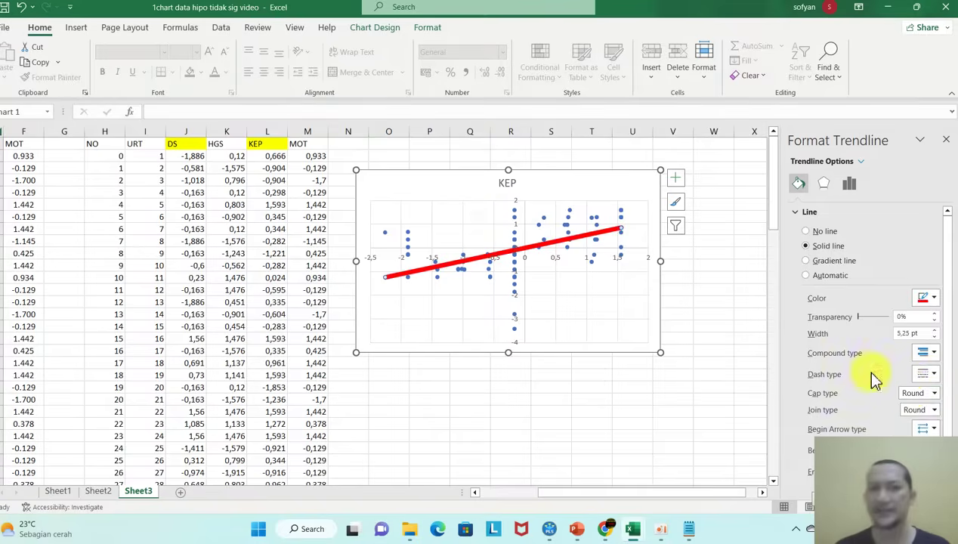
click(944, 141)
Enlarge the KEP scatter chart so that its right edge reaches the end of column Z, and deselect it.
click(813, 252)
click(642, 295)
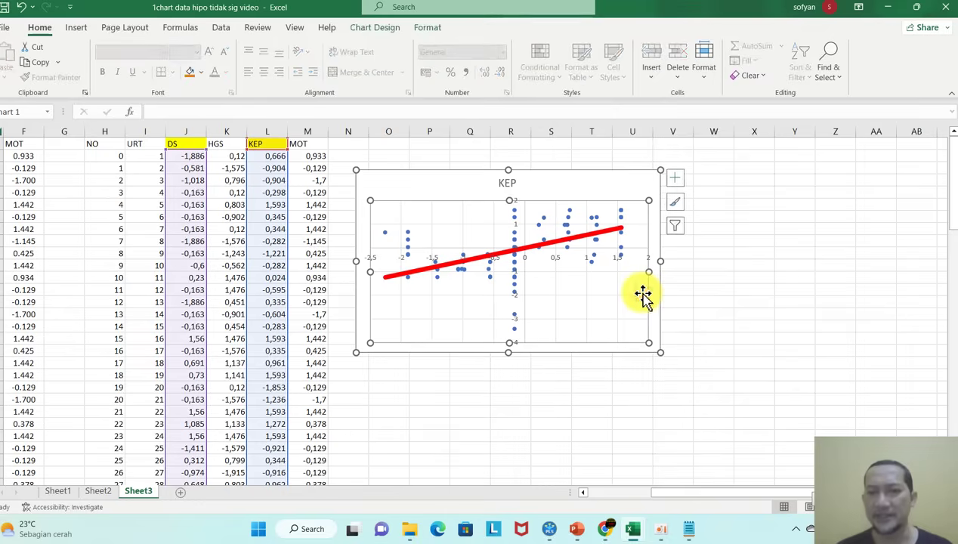
drag(660, 352, 852, 436)
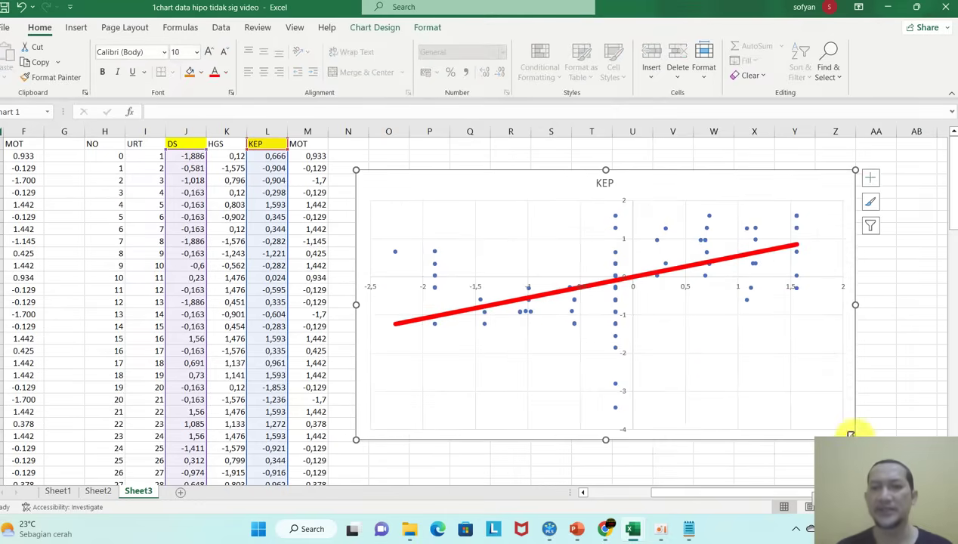
click(888, 315)
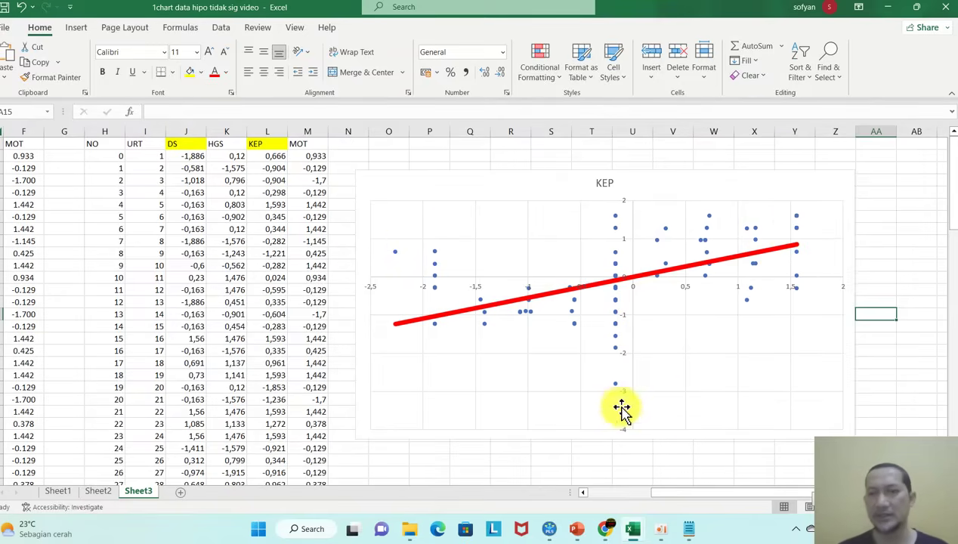
click(867, 263)
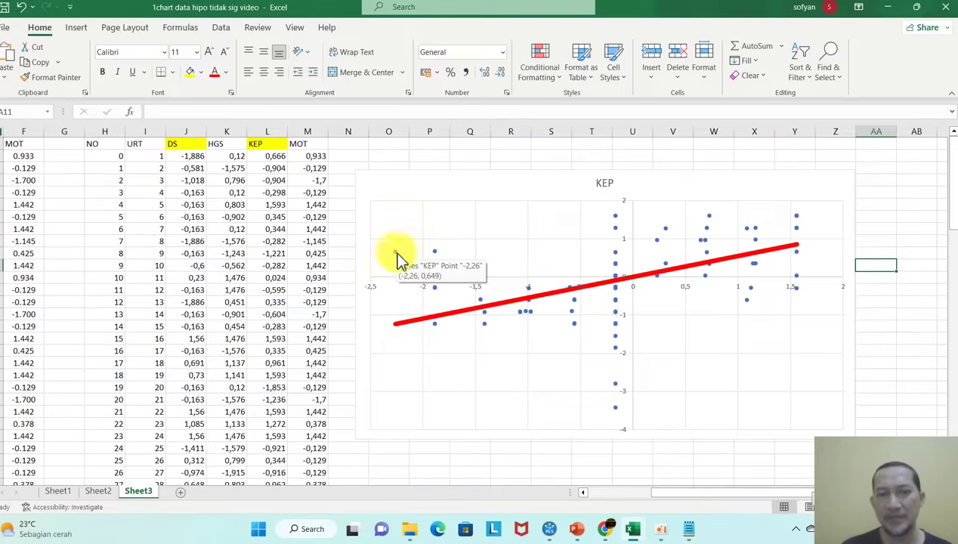
Add filters to the table's header row and filter the DS column to show only -2,26.
mouse_move(399, 255)
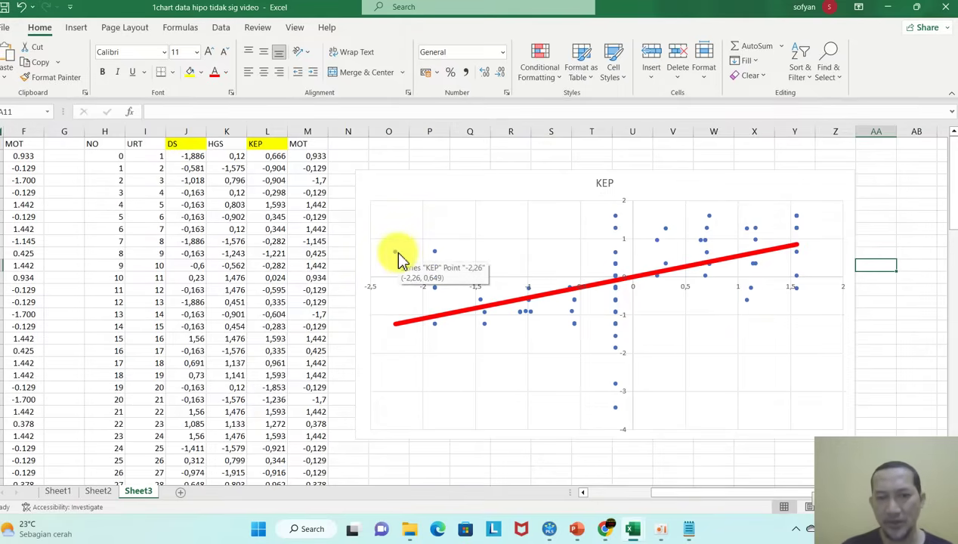
click(229, 192)
click(3, 143)
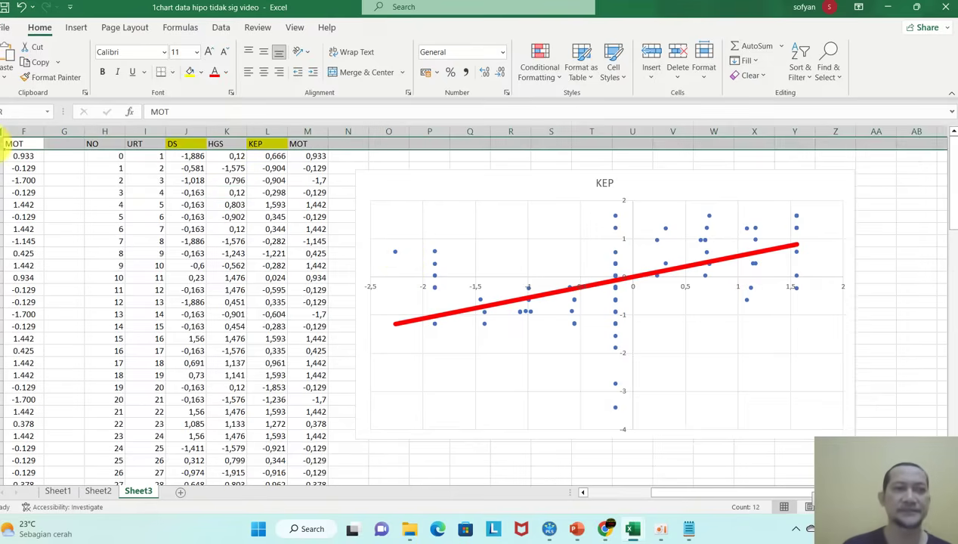
click(220, 27)
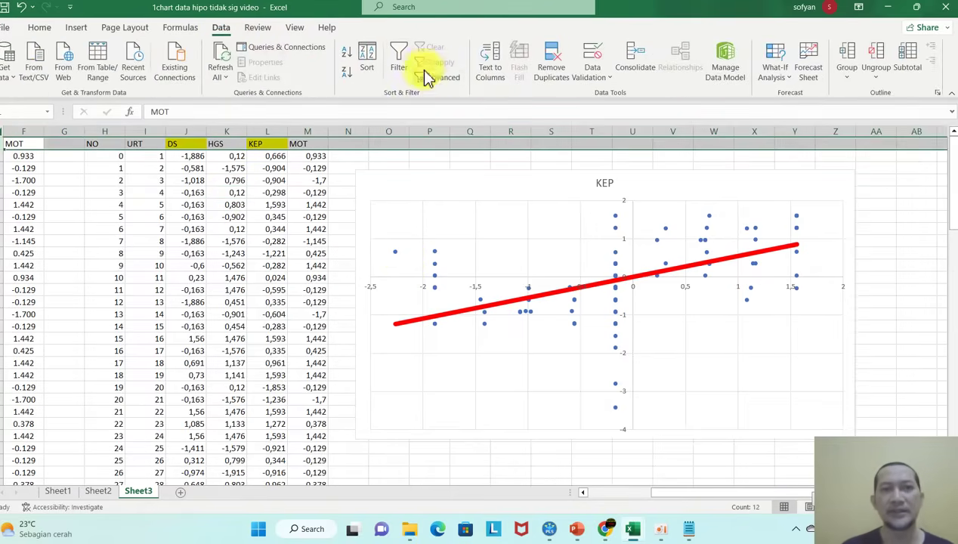
click(398, 60)
click(216, 179)
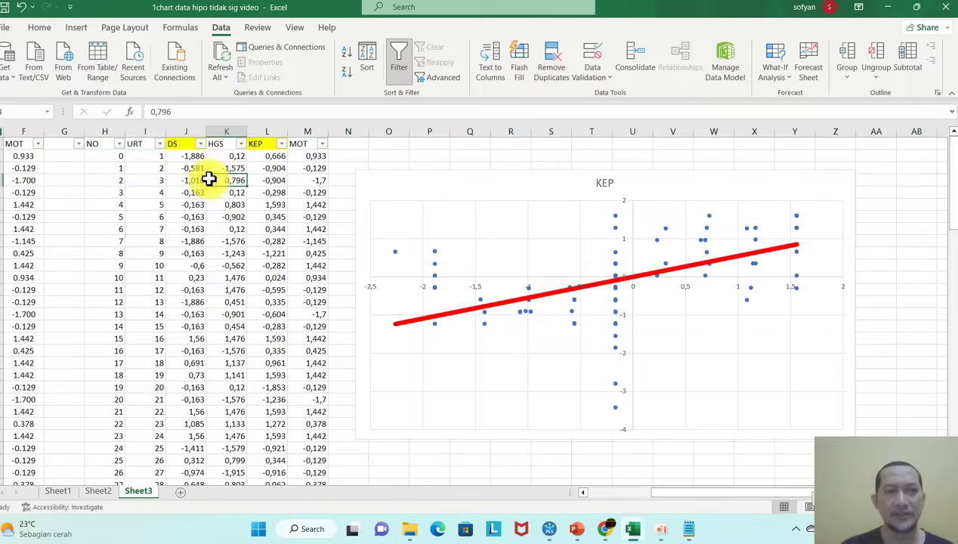
click(201, 144)
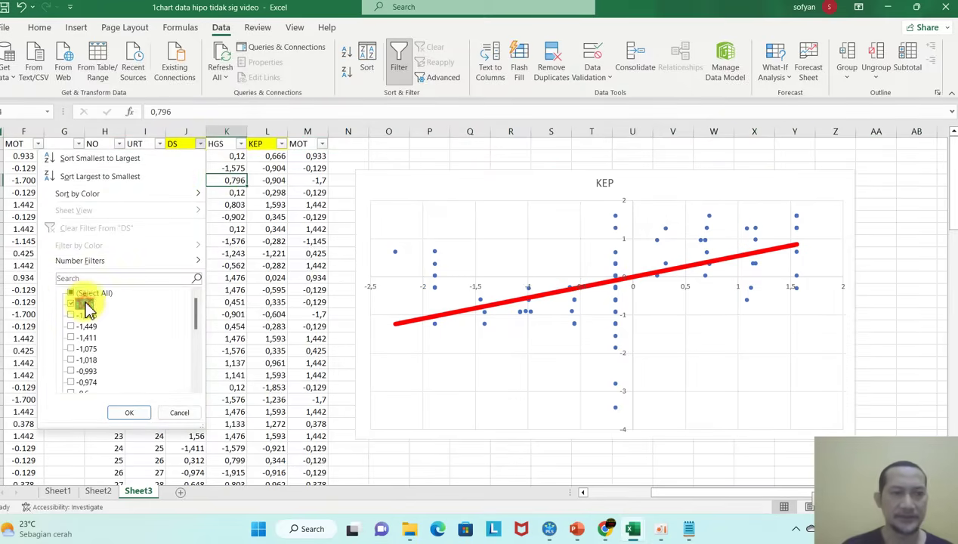
click(130, 414)
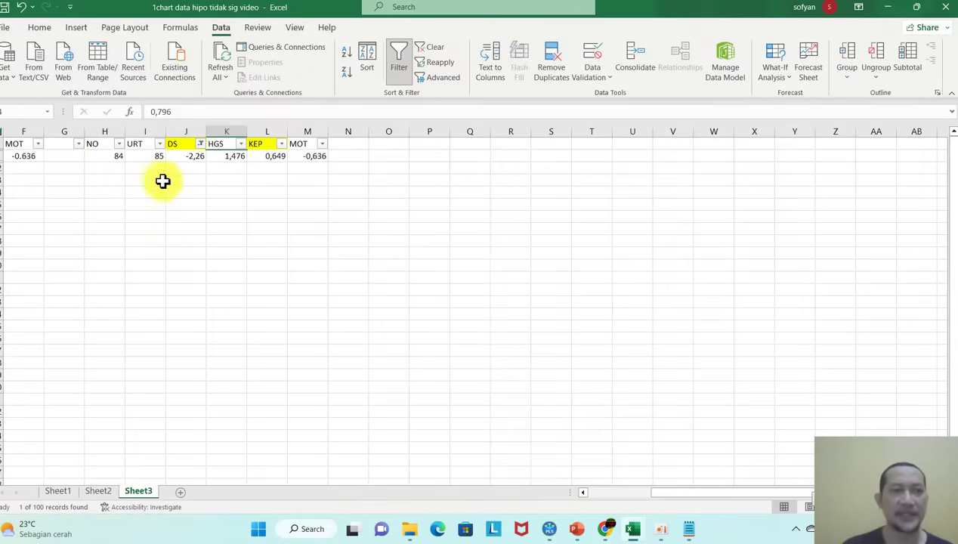
Fill the filtered row's cells from URT to MOT with yellow and show all DS values again.
click(150, 156)
drag(149, 155, 314, 155)
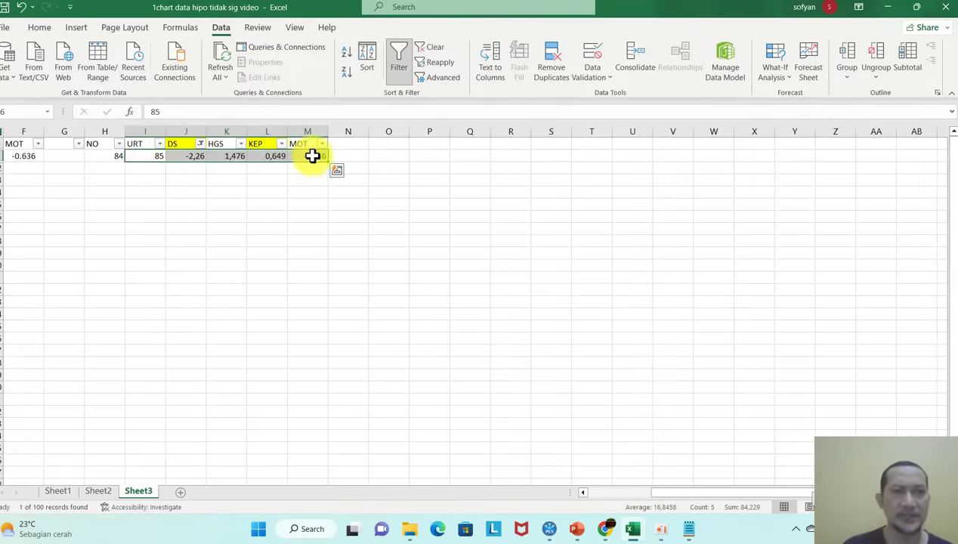
click(41, 29)
click(190, 71)
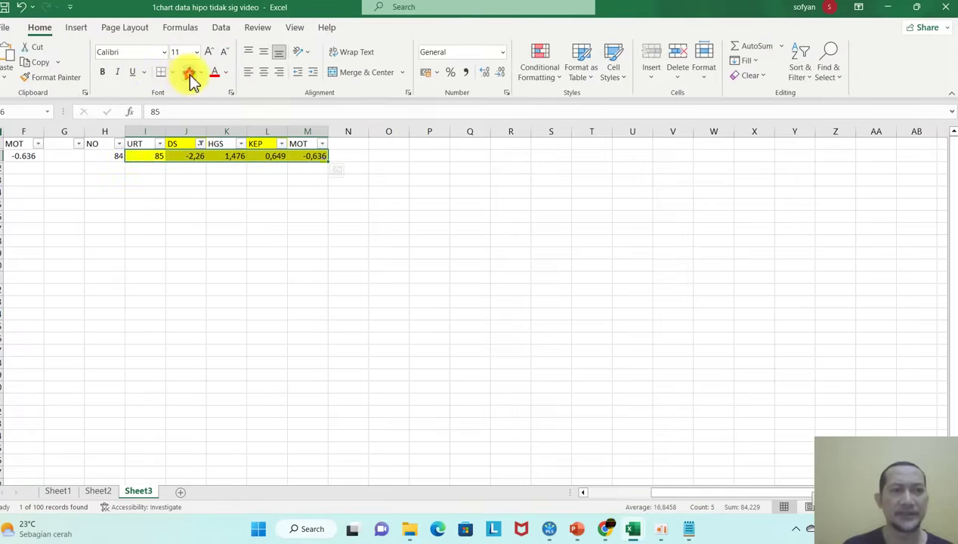
click(200, 143)
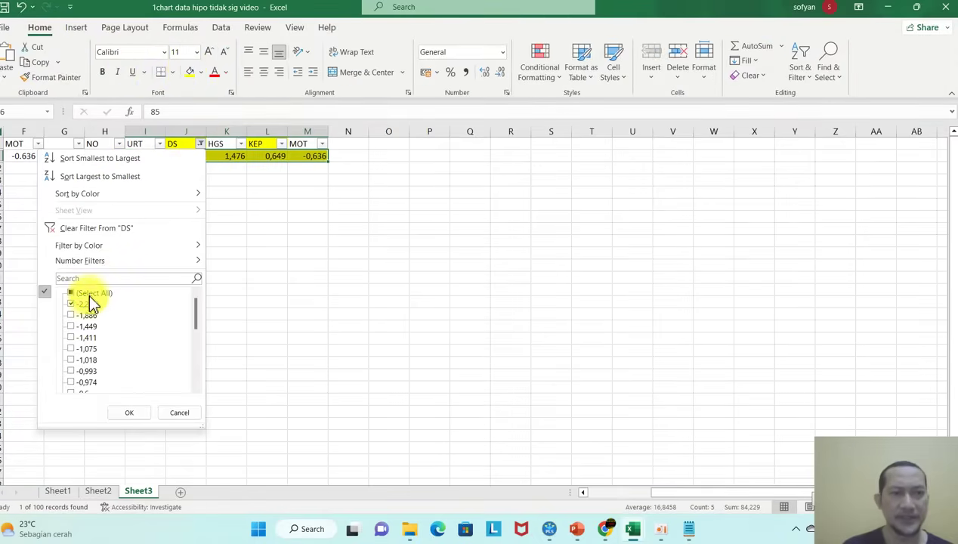
click(135, 413)
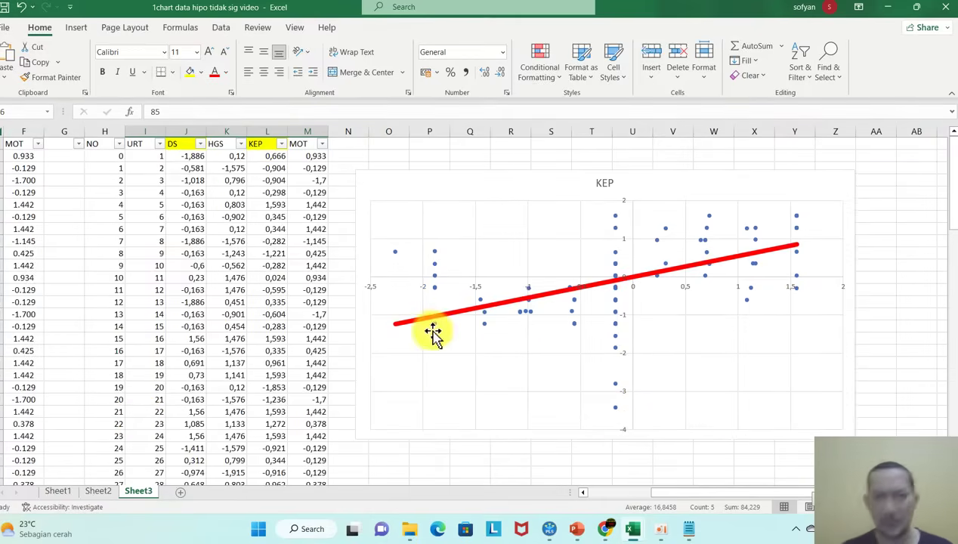
click(197, 143)
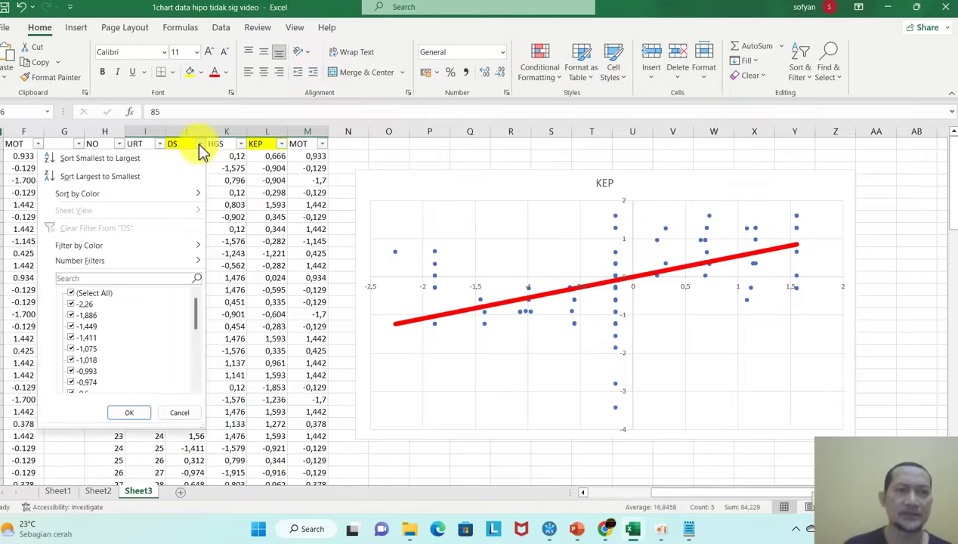
click(97, 293)
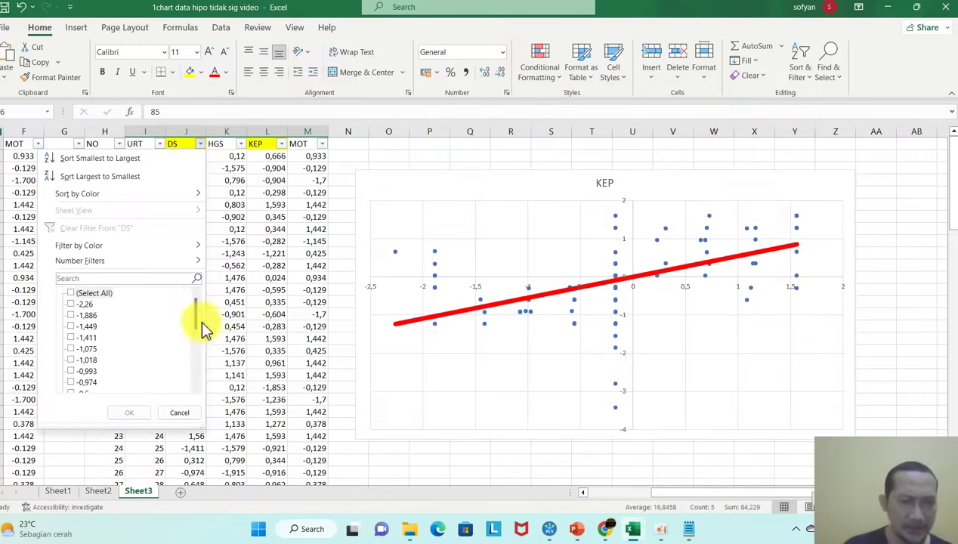
drag(194, 320, 200, 354)
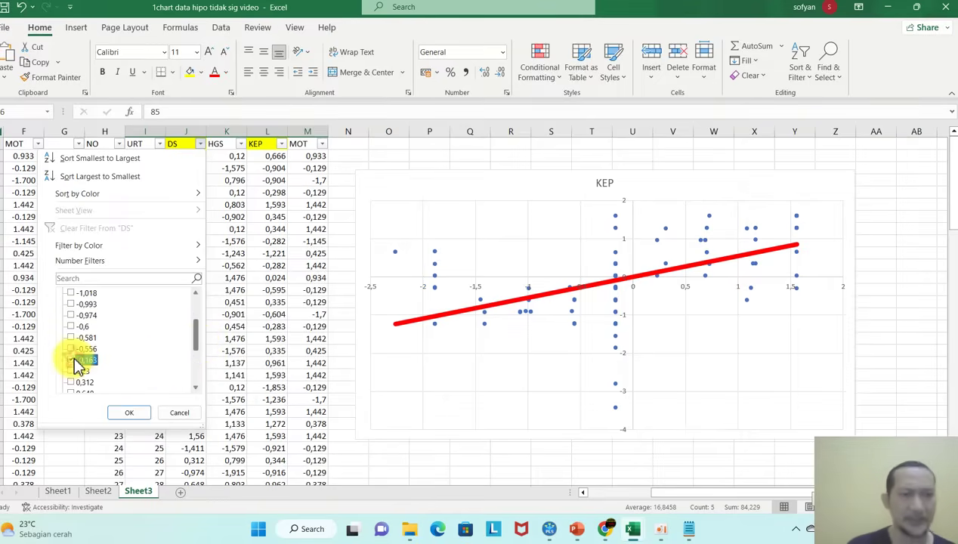
click(130, 413)
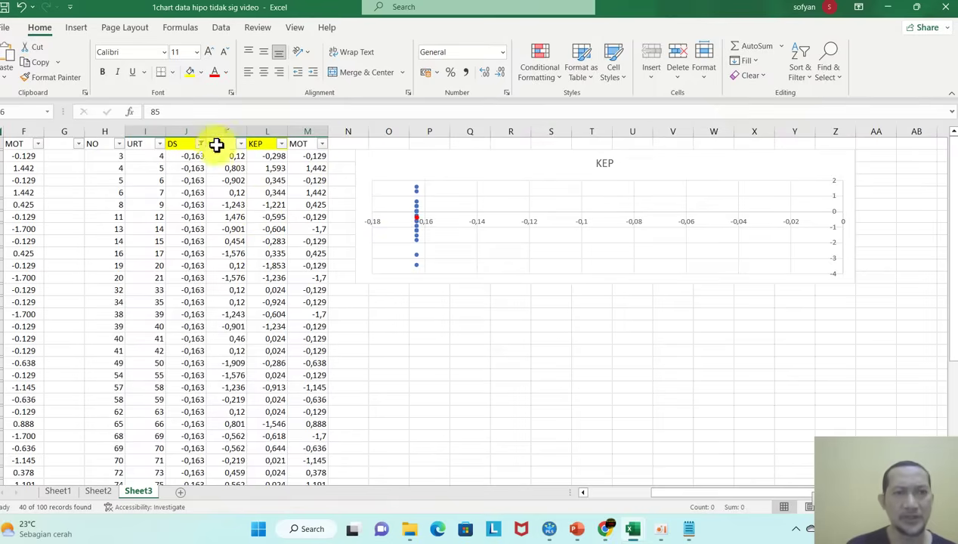
click(281, 144)
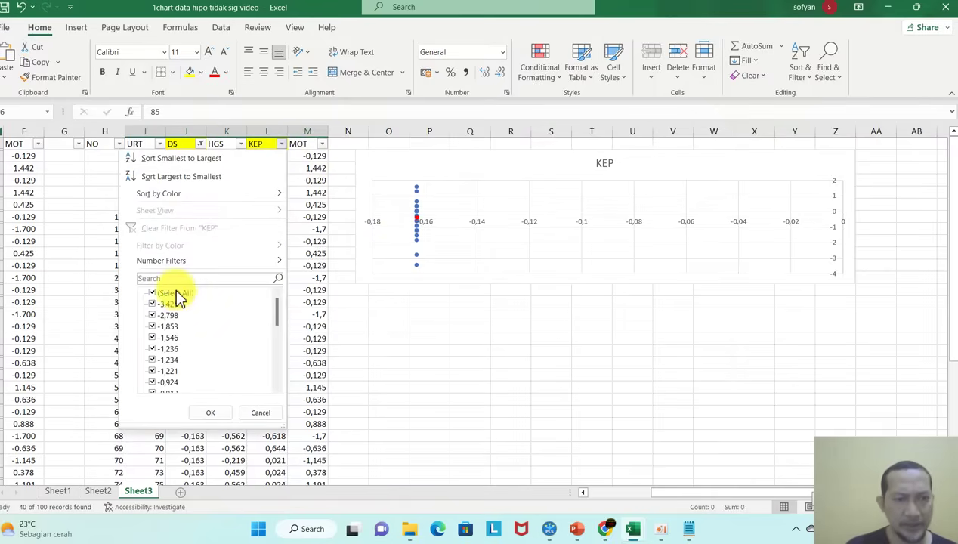
click(170, 304)
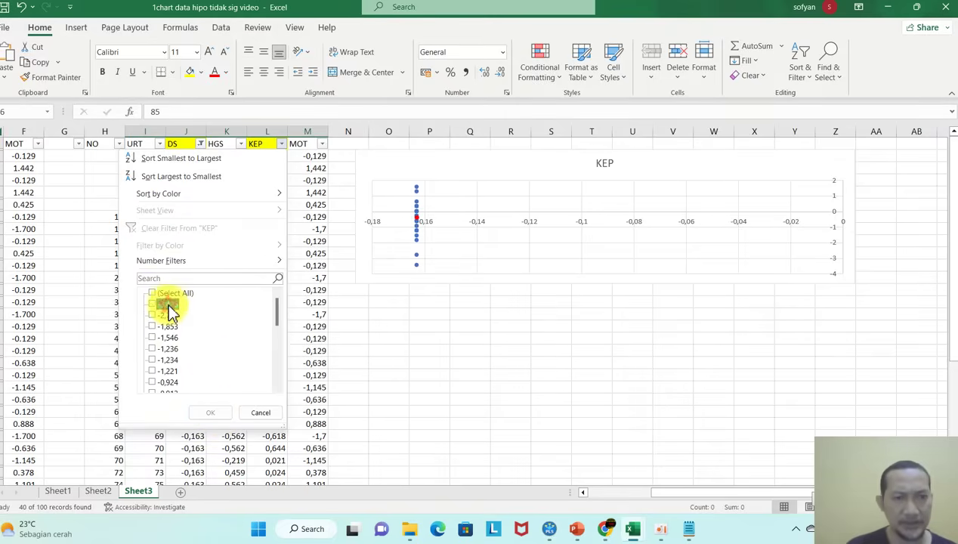
click(263, 412)
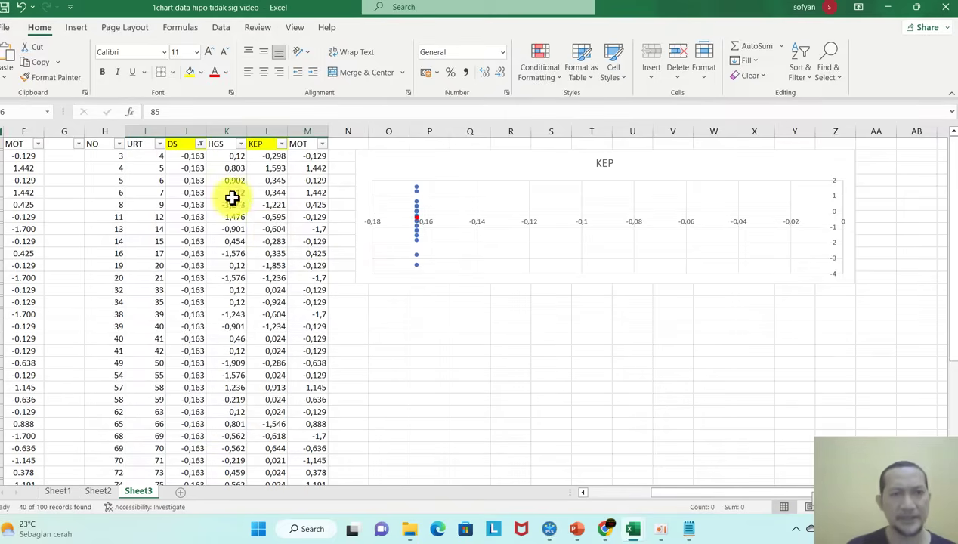
click(200, 143)
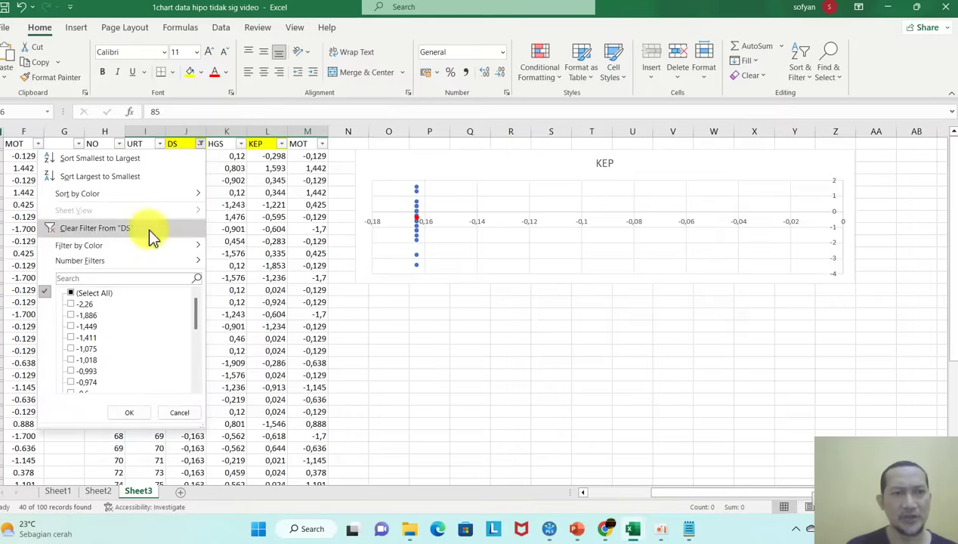
click(99, 293)
click(129, 414)
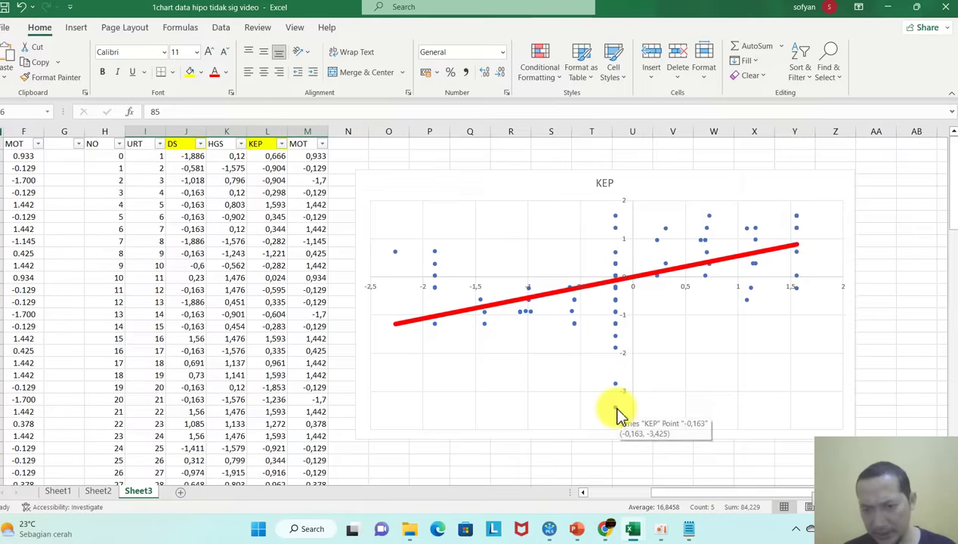
Filter the DS column to only -0,163 and the KEP column to only -3,425.
click(199, 144)
click(85, 293)
mouse_move(197, 323)
mouse_down()
mouse_move(198, 364)
mouse_move(200, 341)
mouse_up()
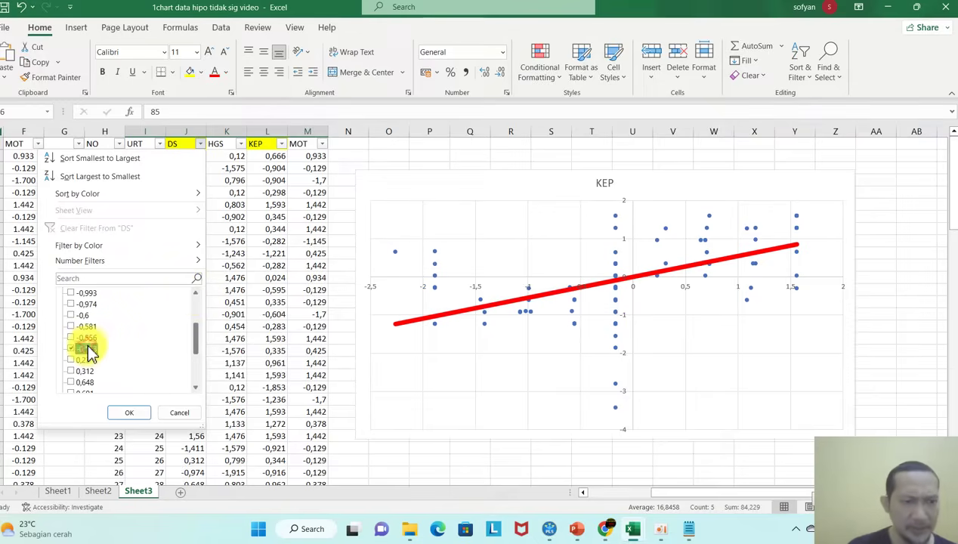
click(129, 413)
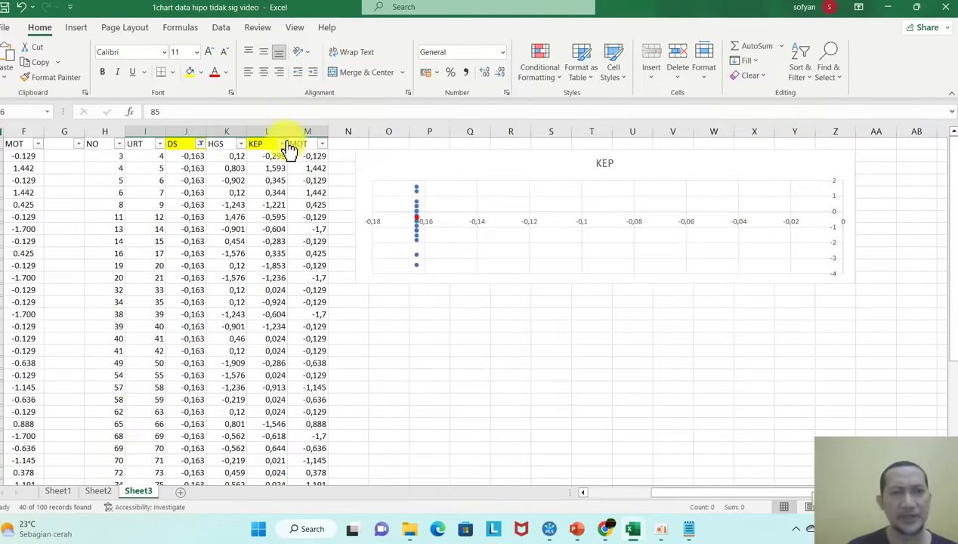
click(281, 144)
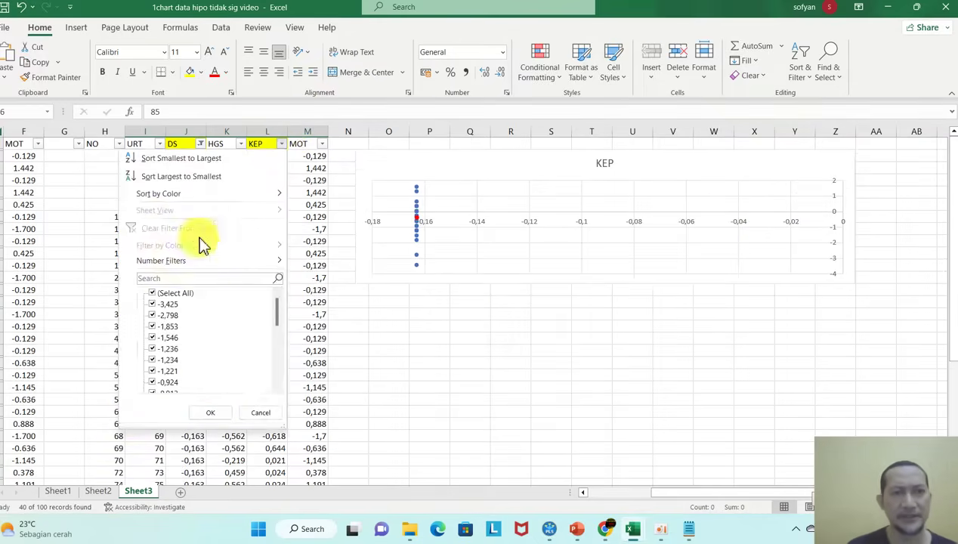
click(169, 304)
click(224, 413)
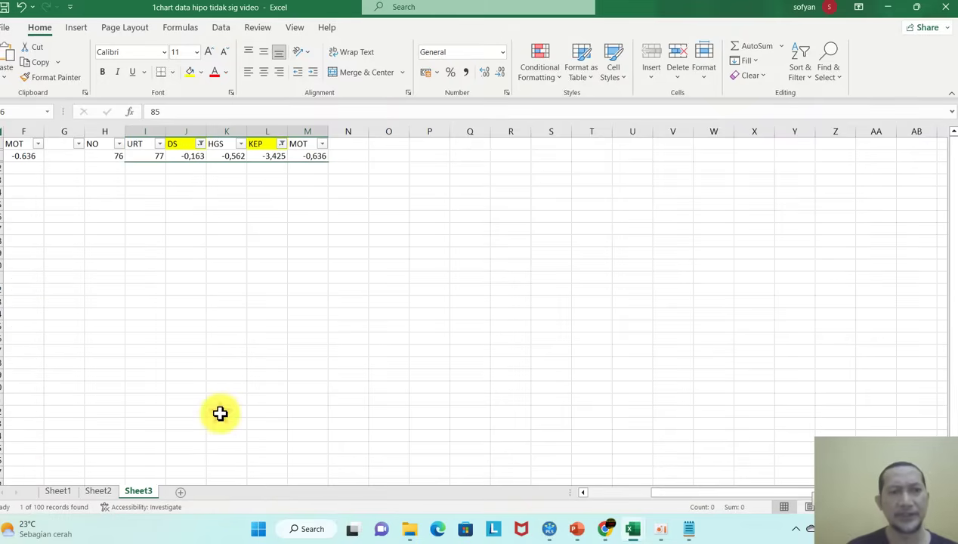
Fill the filtered row's cells from URT to MOT with yellow and show all KEP values again.
drag(148, 155, 330, 155)
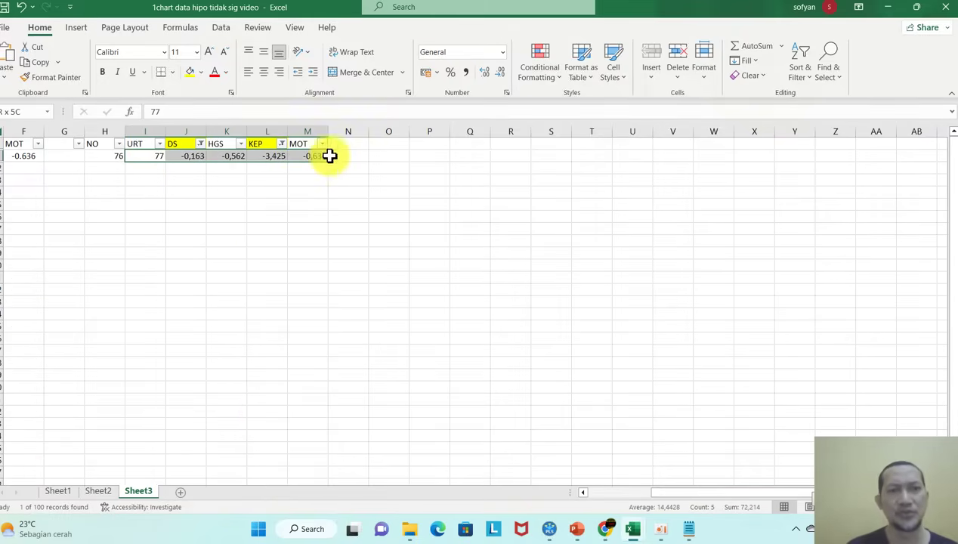
click(189, 72)
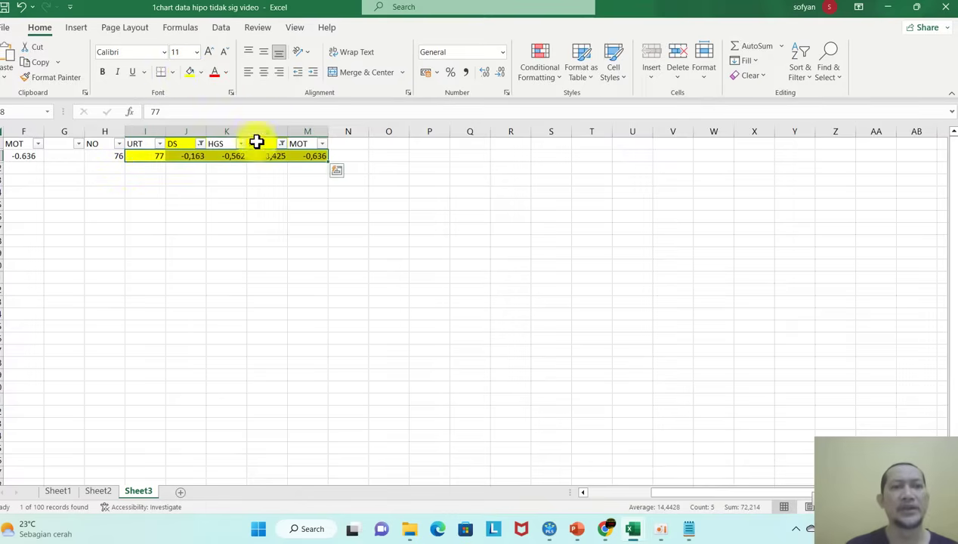
click(200, 143)
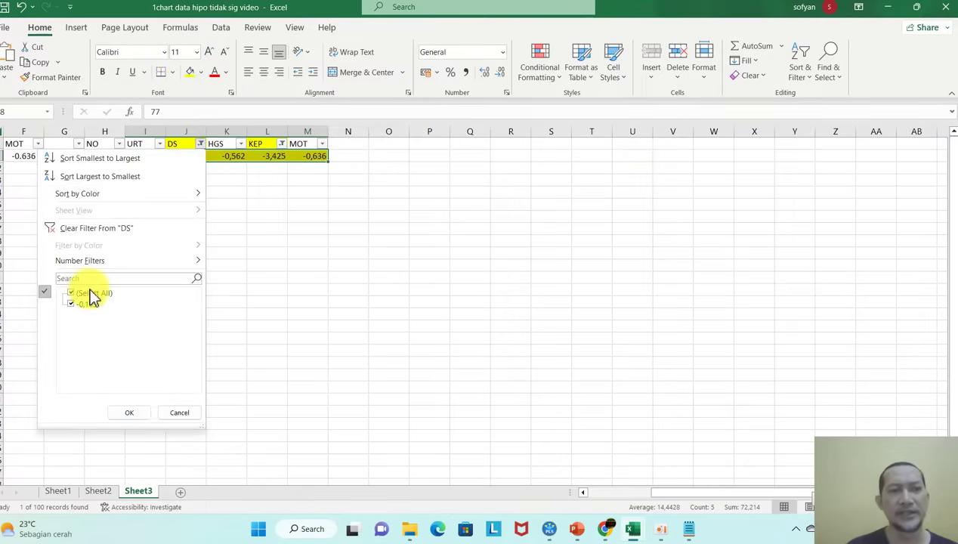
click(252, 201)
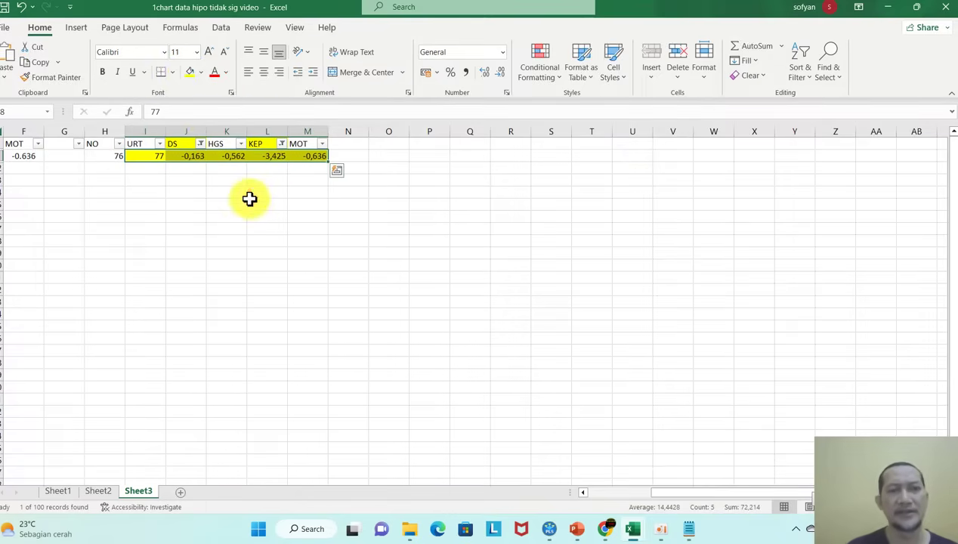
click(281, 143)
click(168, 293)
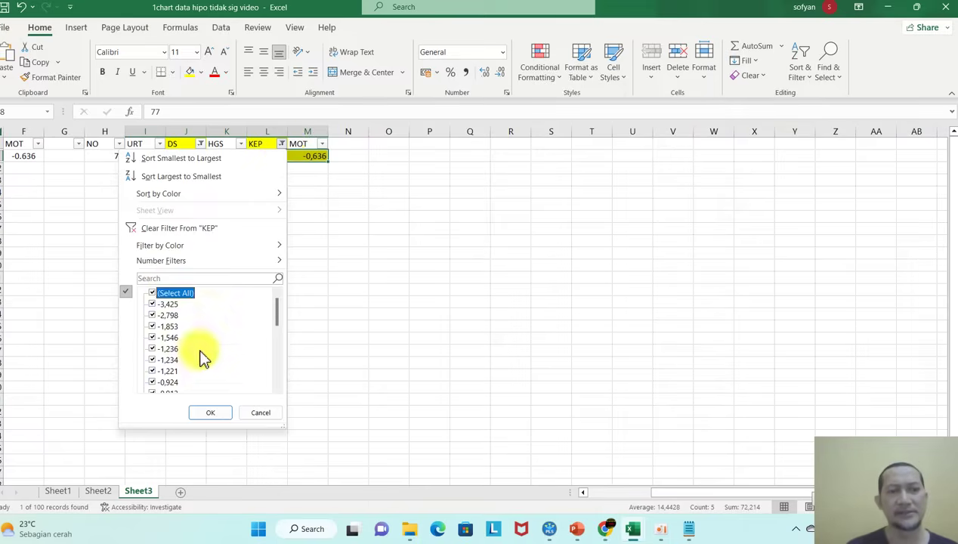
click(220, 413)
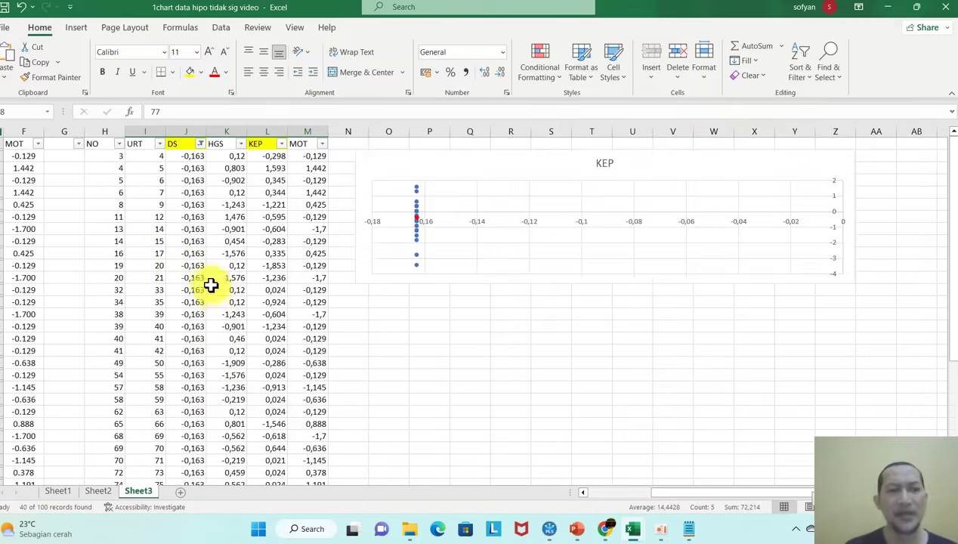
click(152, 252)
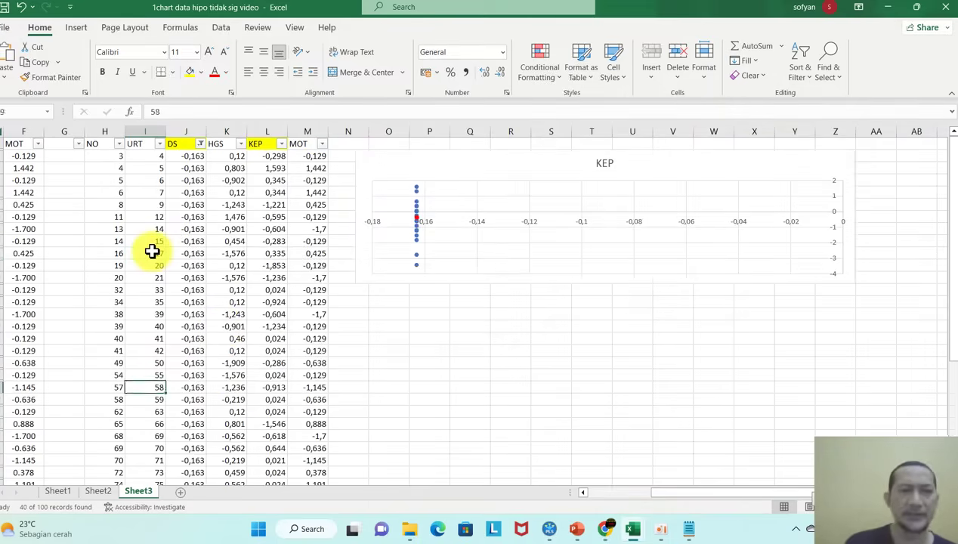
Look through the records filtered to DS -0,163 for the highlighted outlier row.
key(Down)
key(Down)
key(Down)
key(Down)
key(Down)
key(Down)
key(Down)
key(Down)
key(Down)
key(Down)
key(Down)
key(Down)
key(Down)
key(Down)
key(Down)
key(Down)
key(Down)
key(Down)
key(Down)
key(Down)
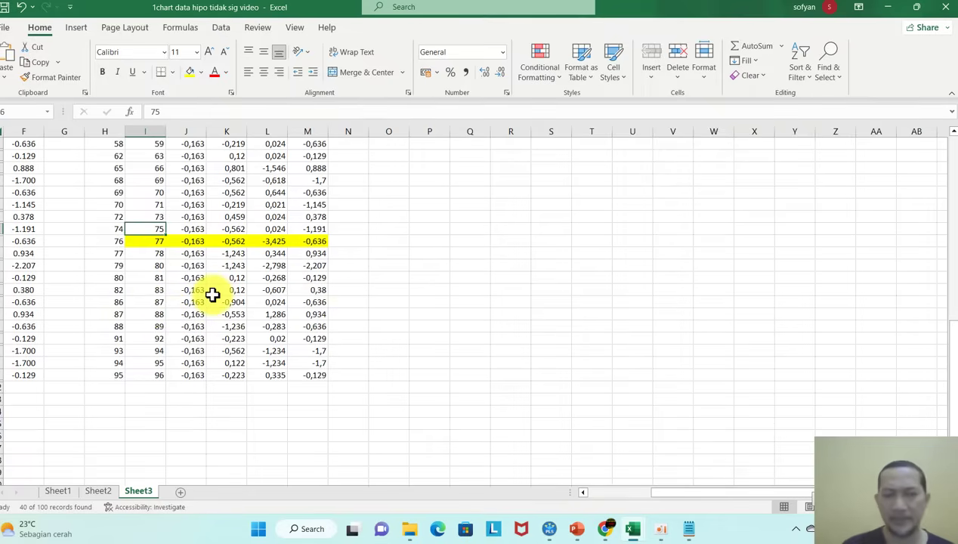
Return to the table header and remove the DS filter so all DS values are shown.
key(ctrl+Up)
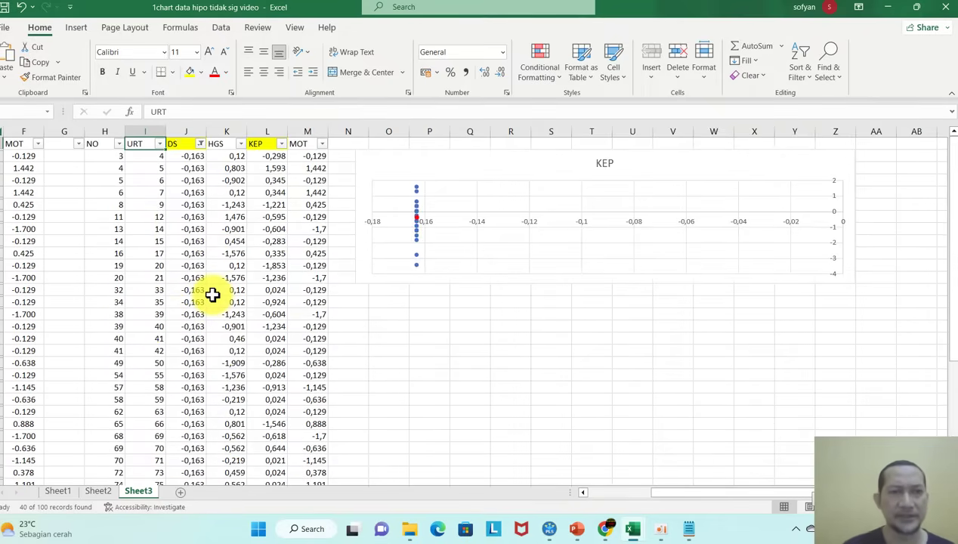
click(201, 143)
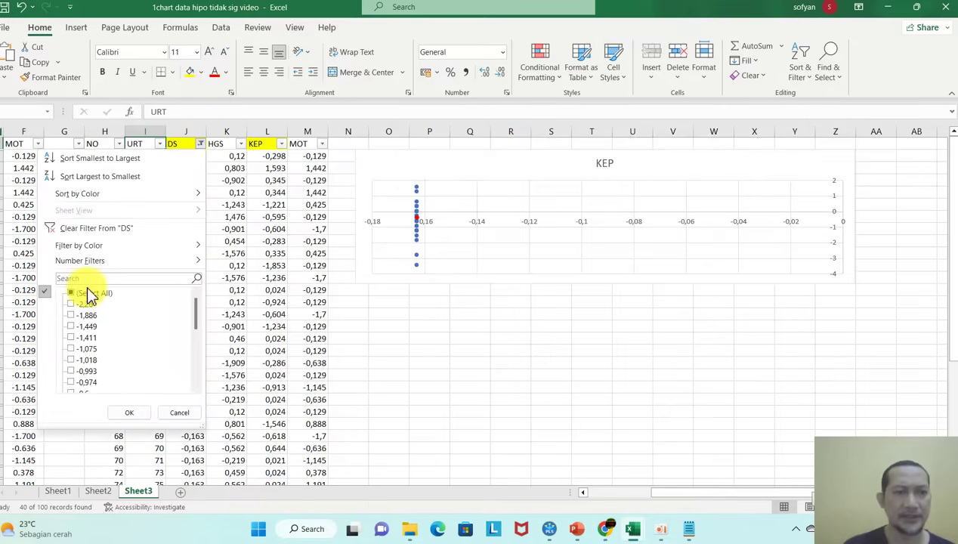
click(129, 413)
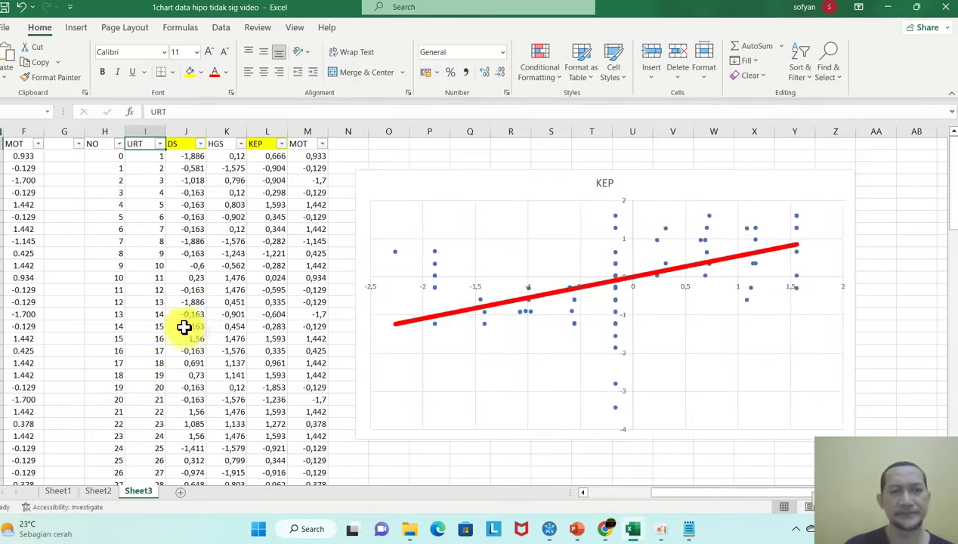
Look through the full table for the yellow rows and read the URT numbers of the outlier records.
click(176, 328)
key(Down)
key(Down)
key(Down)
key(Down)
key(Down)
key(Down)
key(Down)
key(Down)
key(Down)
key(Down)
key(Down)
key(Down)
key(Down)
key(Down)
key(Down)
key(Down)
key(Down)
key(Down)
key(Down)
key(Down)
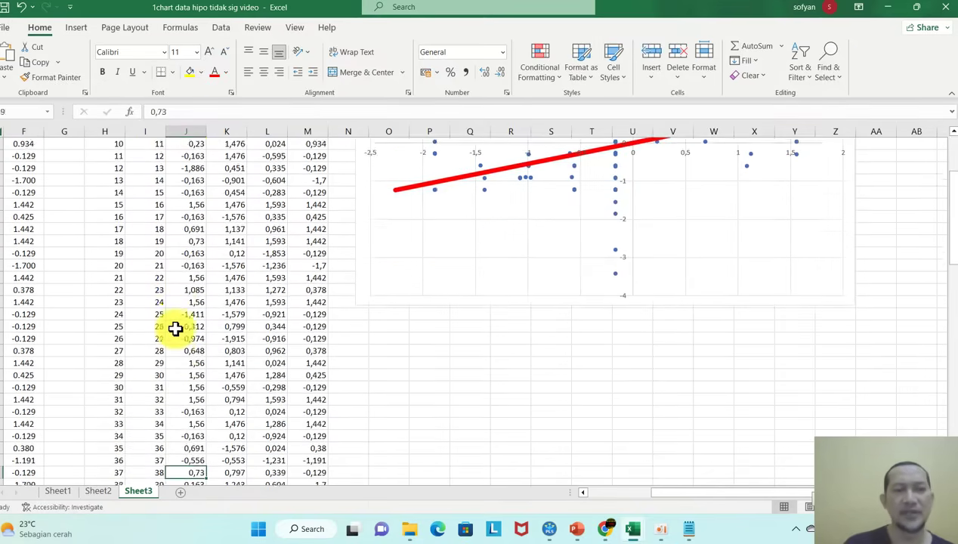
key(Down)
key(Down)
key(Down)
key(Down)
key(Down)
key(Down)
key(Down)
key(Down)
key(Down)
key(Down)
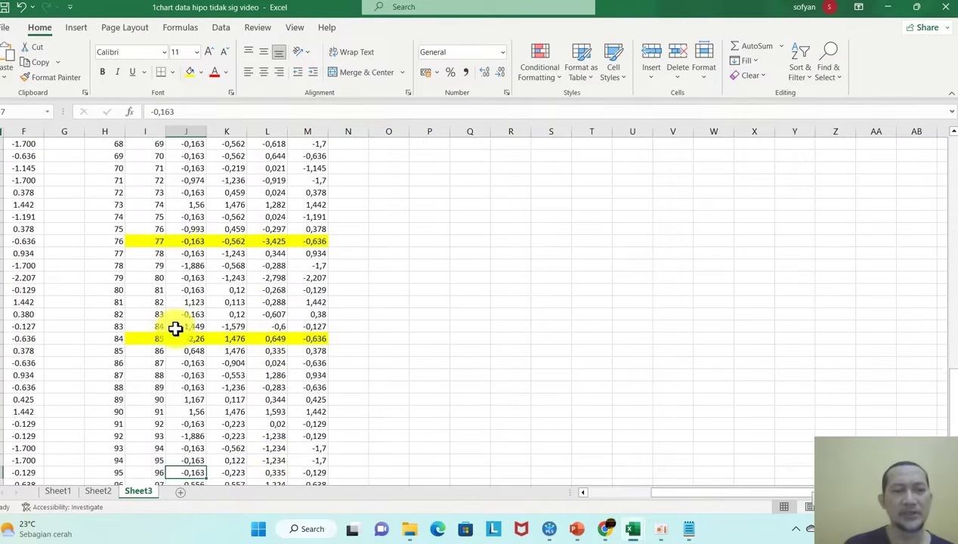
click(154, 241)
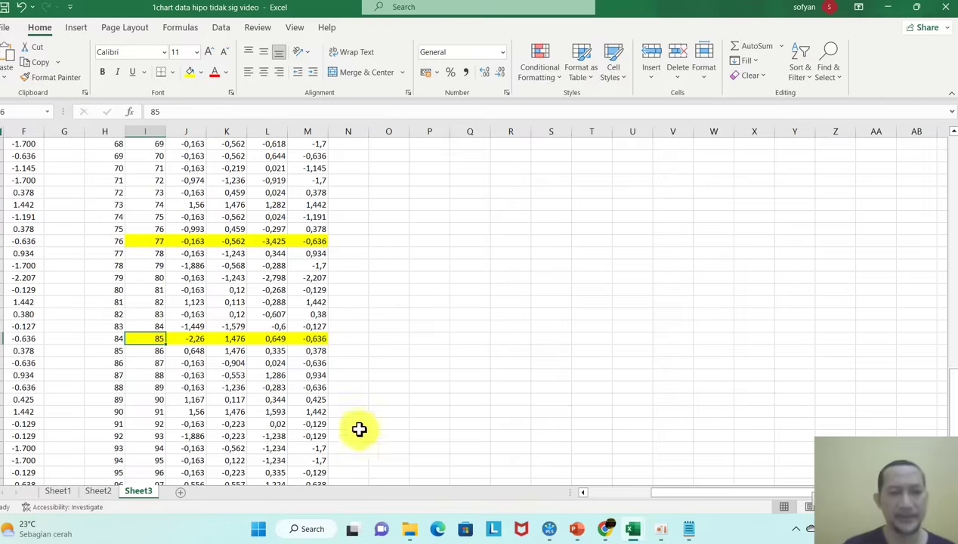
Switch to File Explorer and open the data file "1hipo tidak sig 100" from the pptuvideo folder.
click(408, 529)
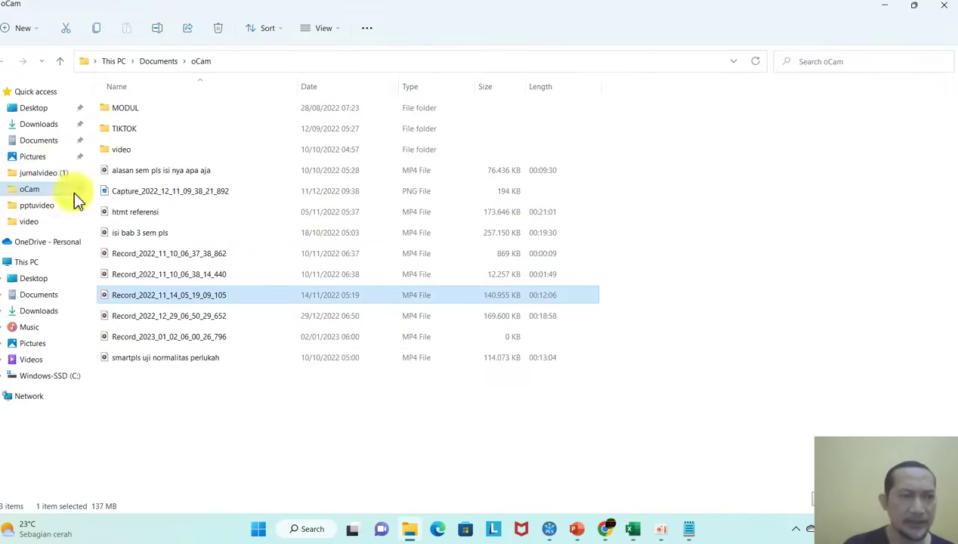
click(43, 207)
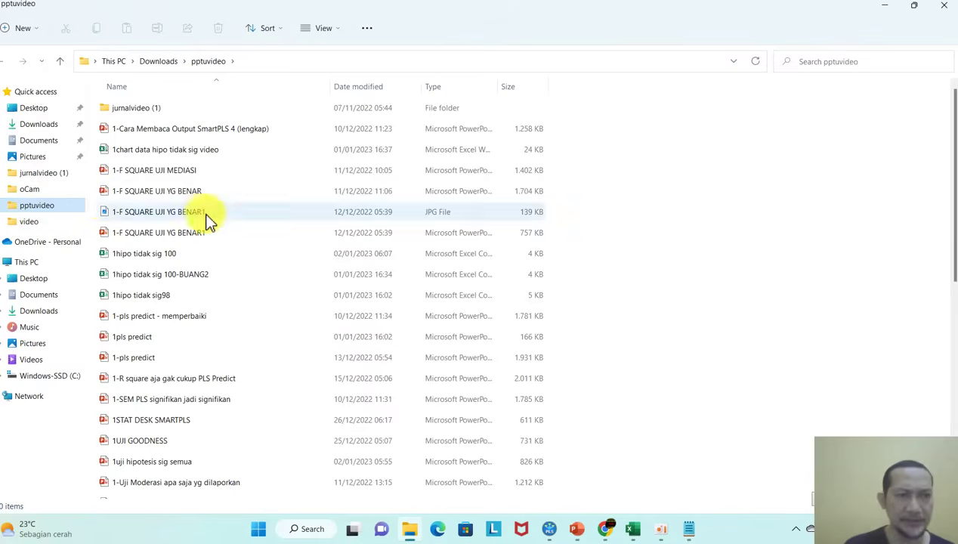
double_click(162, 253)
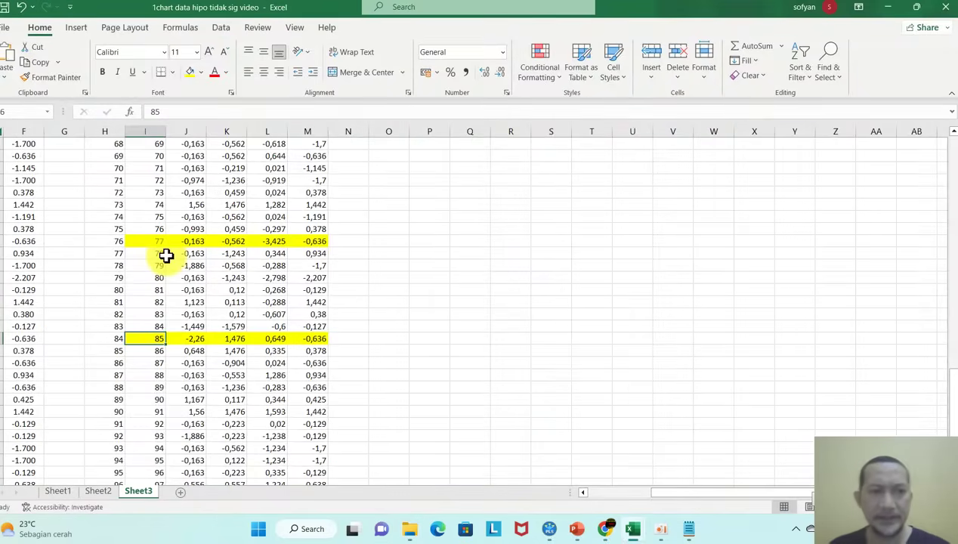
Save a CSV copy of the data file in the pptuvideo folder as "1hipo tidak sig 100--BUANG222".
click(6, 31)
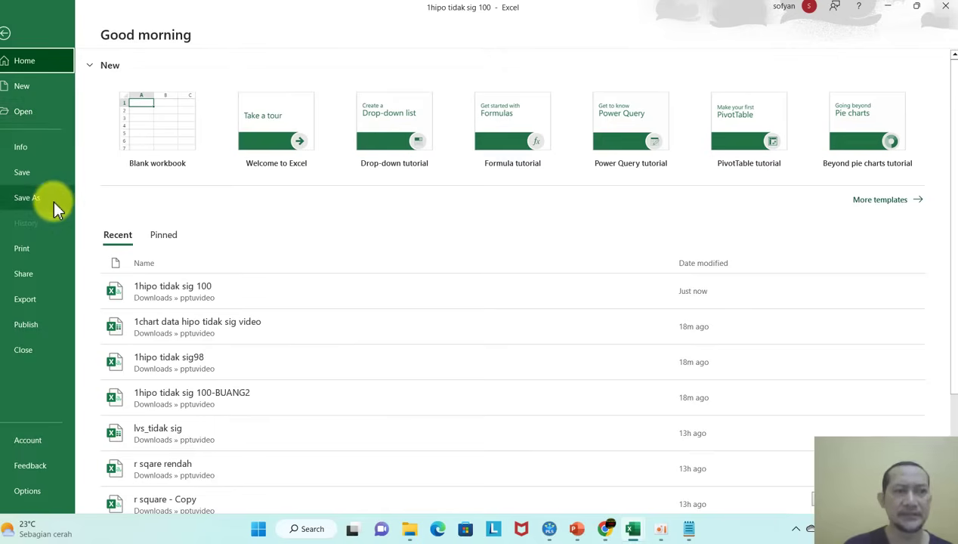
click(53, 198)
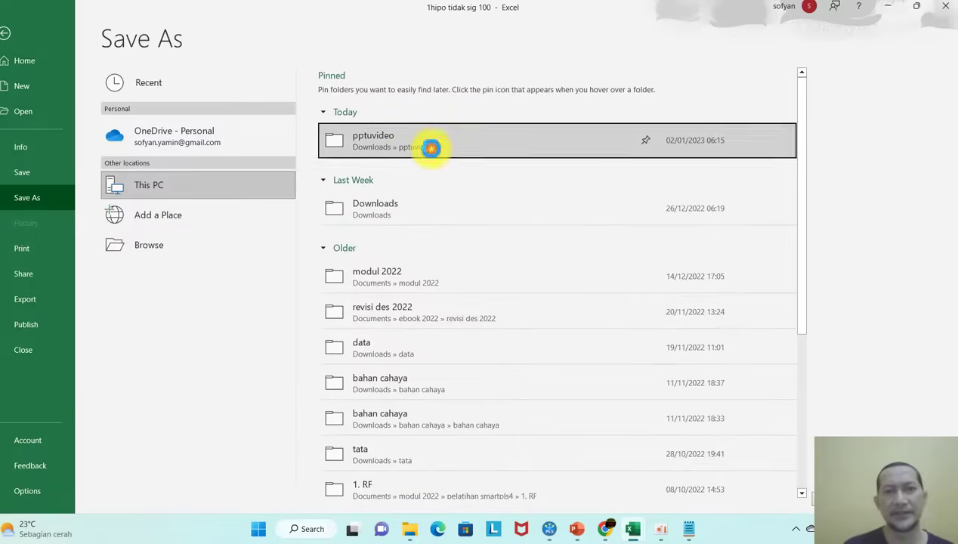
click(444, 155)
text(--BUANG)
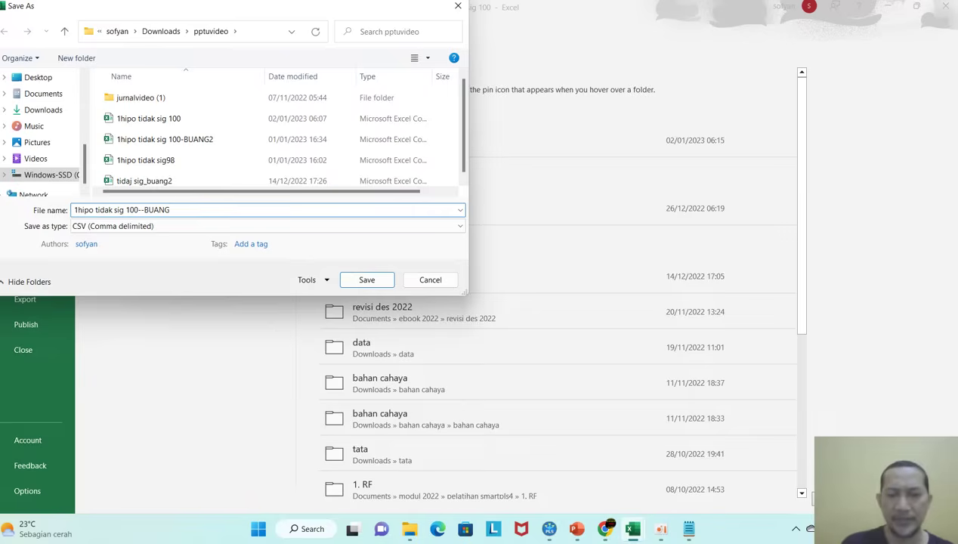
text(222)
key(Return)
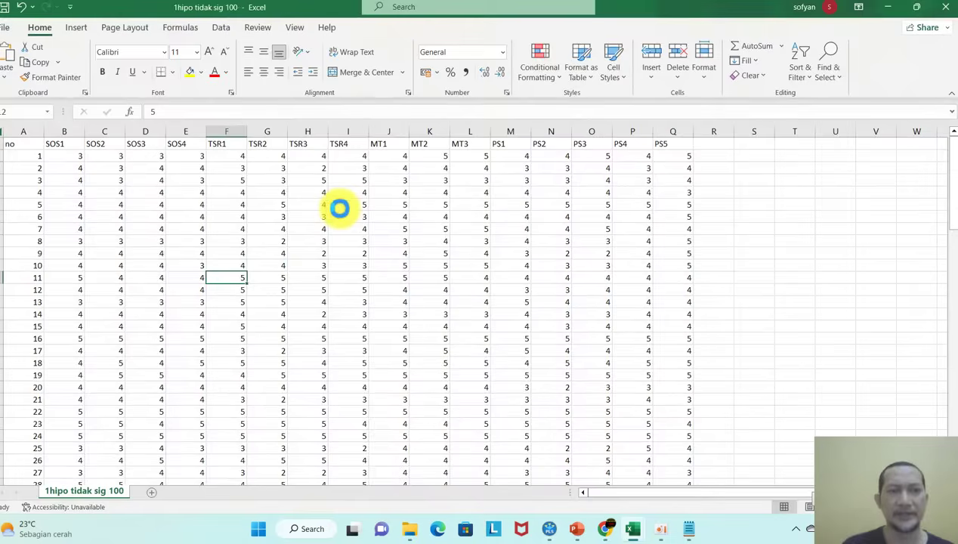
Delete the entire rows of the records numbered 77 and 85 in the "no" column.
click(48, 304)
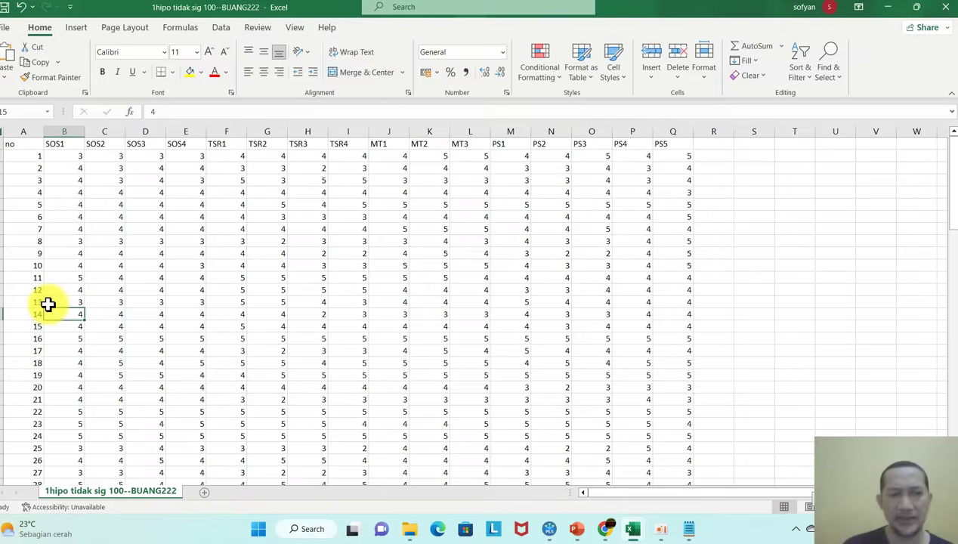
key(Down)
key(Down)
key(Down)
key(Down)
key(Down)
key(Down)
key(Down)
key(Down)
key(Down)
key(Down)
key(Down)
key(Down)
key(Down)
key(Down)
key(Down)
key(Down)
key(Down)
key(Down)
key(Down)
key(Down)
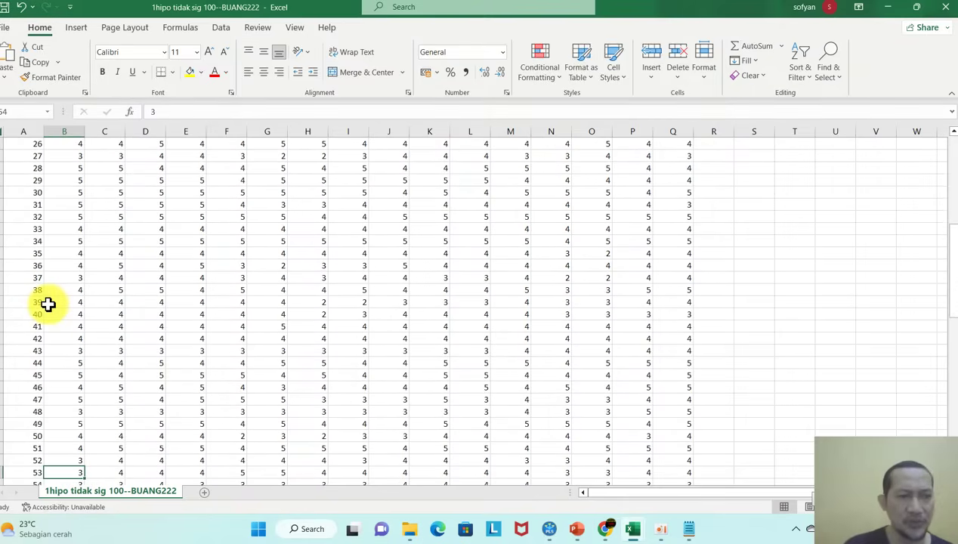
key(Down)
key(Down)
key(Down)
key(Down)
key(Down)
key(Down)
key(Down)
key(Down)
key(Down)
key(Down)
key(Down)
key(Down)
key(Down)
key(Down)
key(Down)
key(Down)
key(Down)
key(Down)
key(Down)
key(Down)
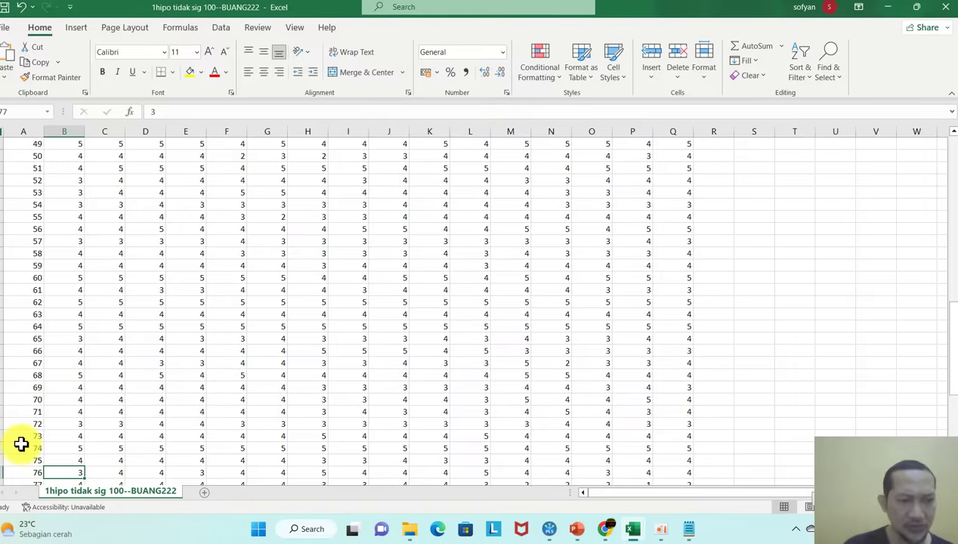
key(Down)
key(Down)
key(Down)
scroll(22, 444, down, 4)
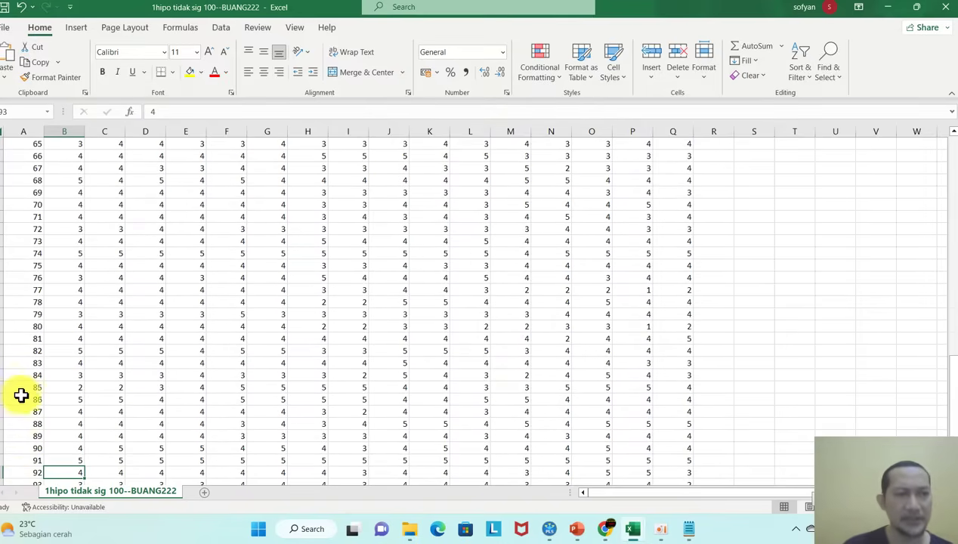
click(6, 290)
right_click(6, 290)
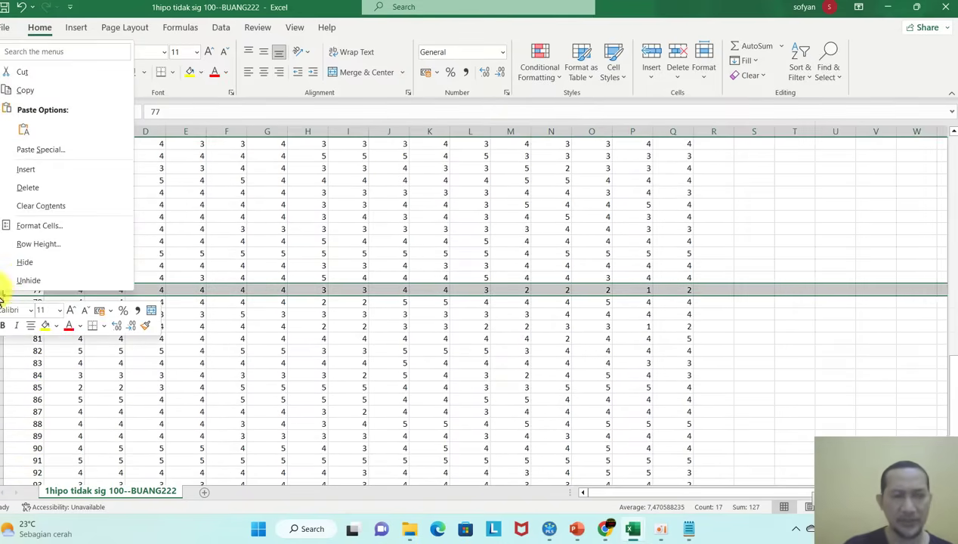
click(60, 194)
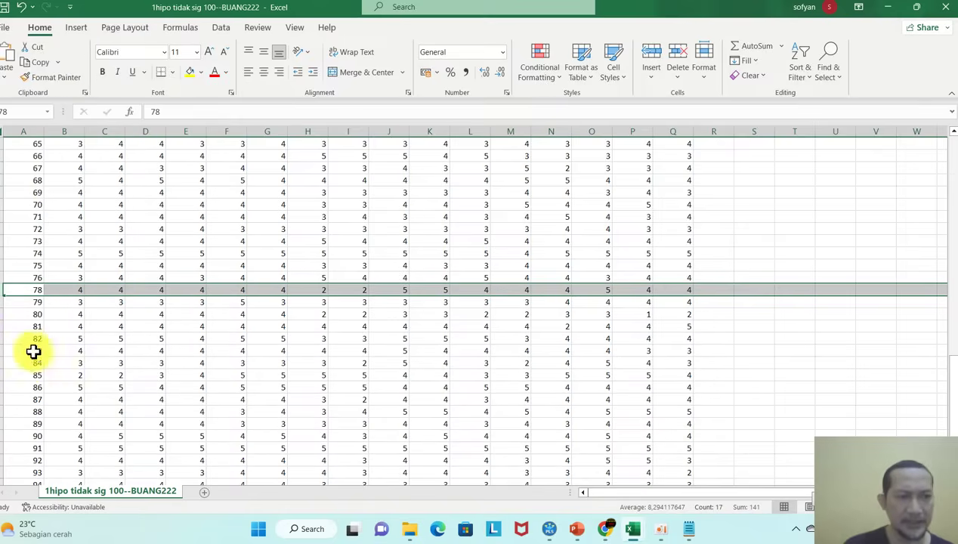
click(1, 375)
right_click(6, 374)
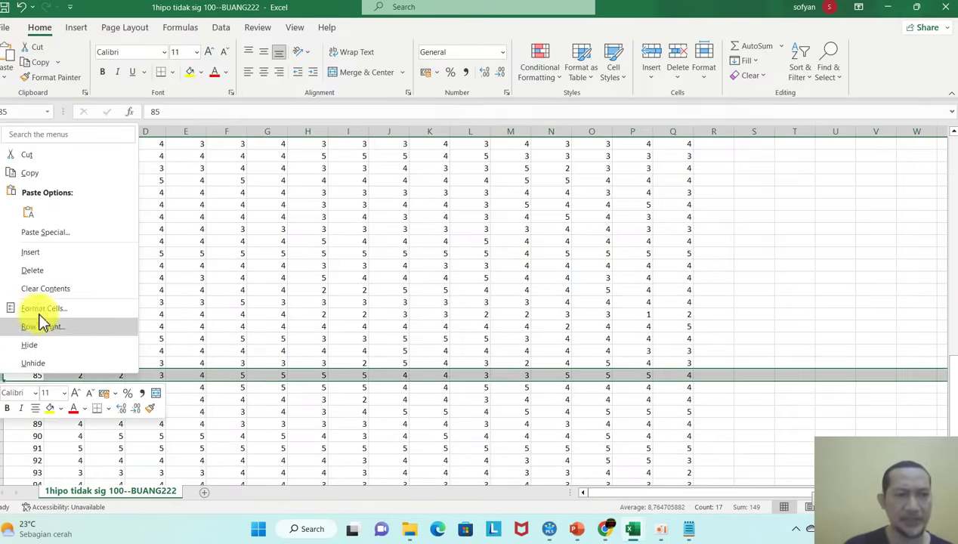
click(49, 270)
Save the reduced CSV data file and close it.
click(141, 280)
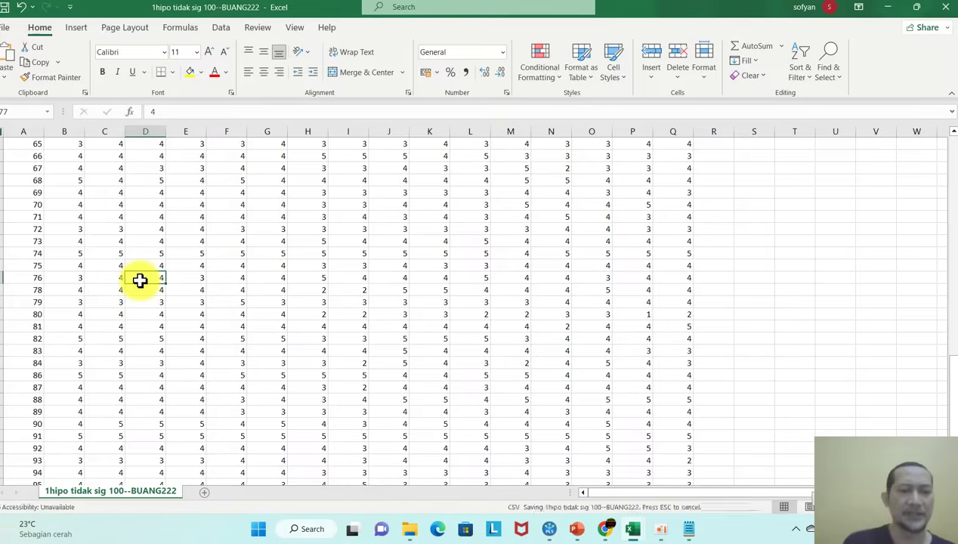
click(948, 9)
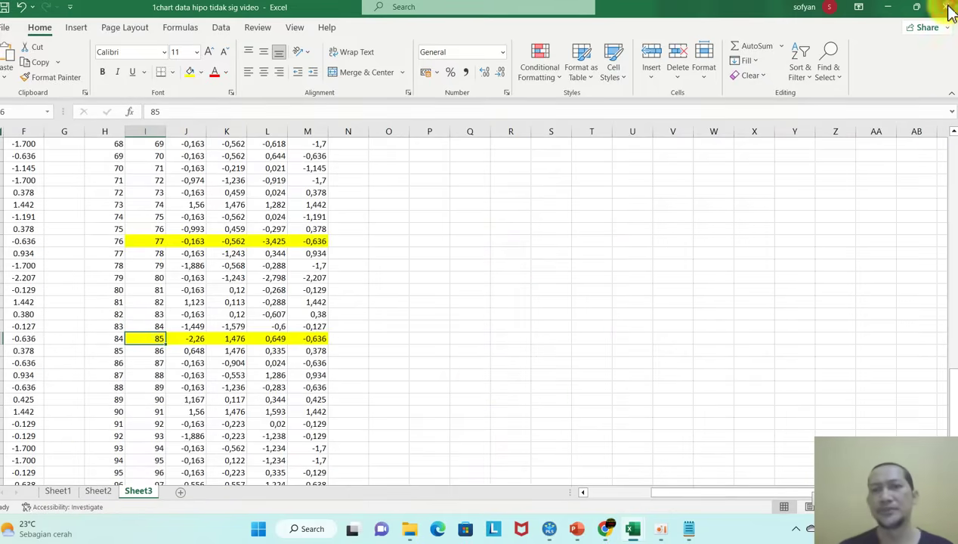
Switch to SmartPLS and go back from the results report to the workspace, saving the model's unsaved changes.
click(548, 529)
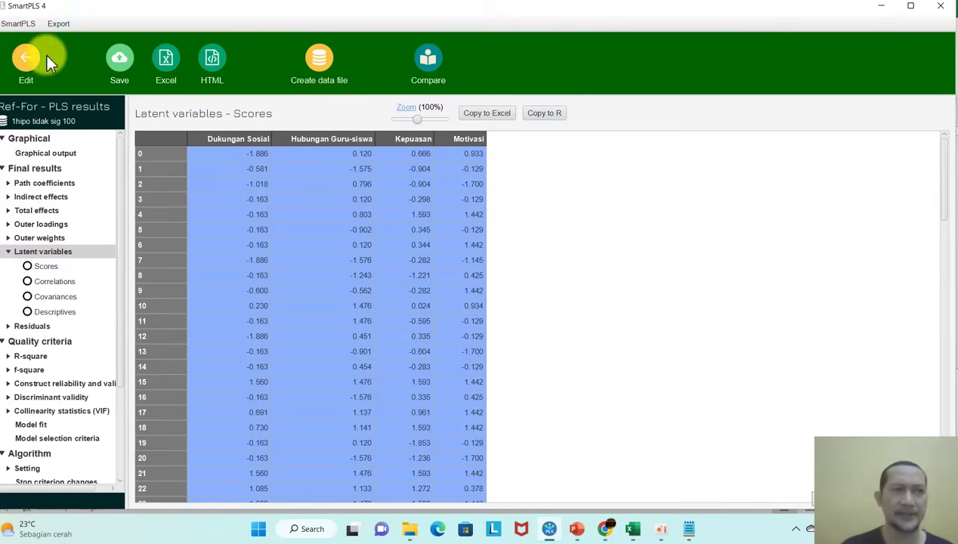
click(23, 62)
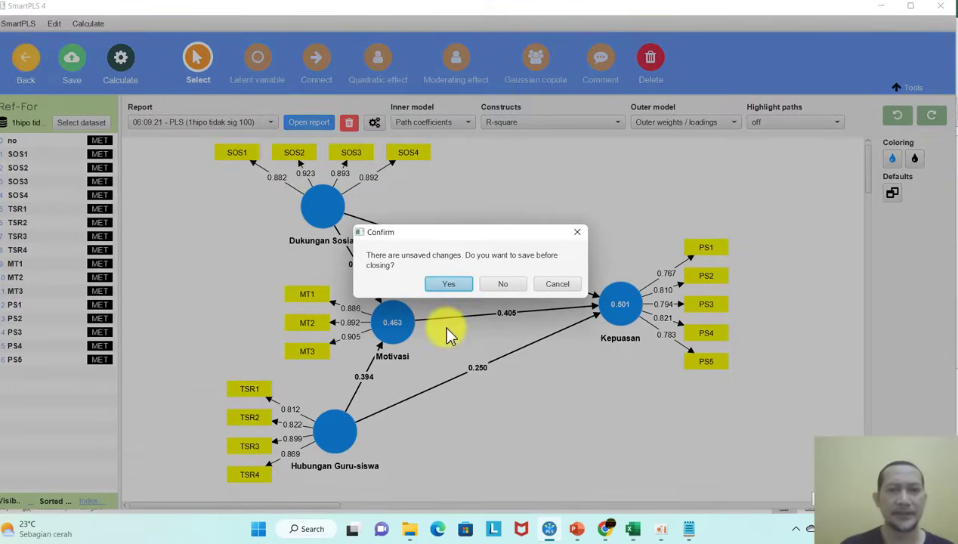
click(449, 284)
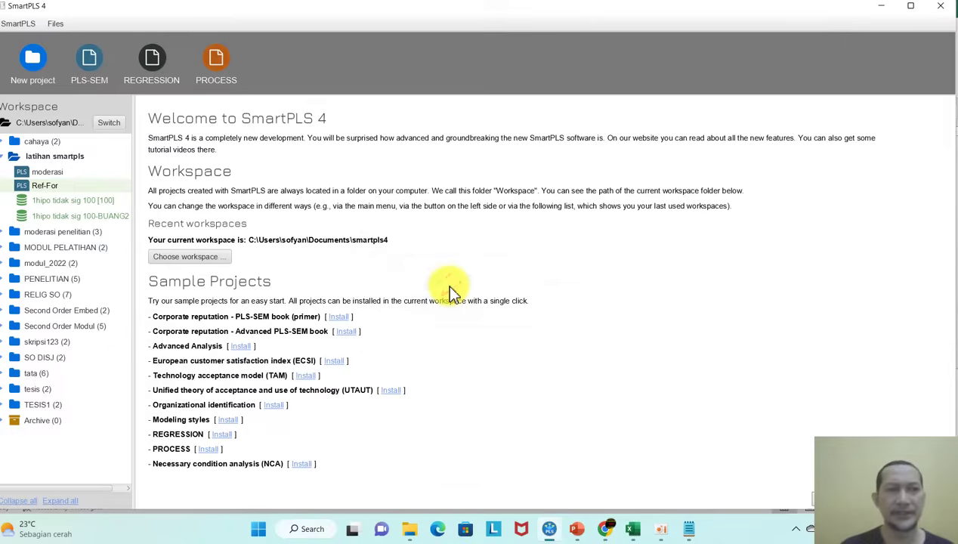
Import the data file "1hipo tidak sig 100--BUANG222" into the "latihan smartpls" project with the default CSV settings.
right_click(48, 193)
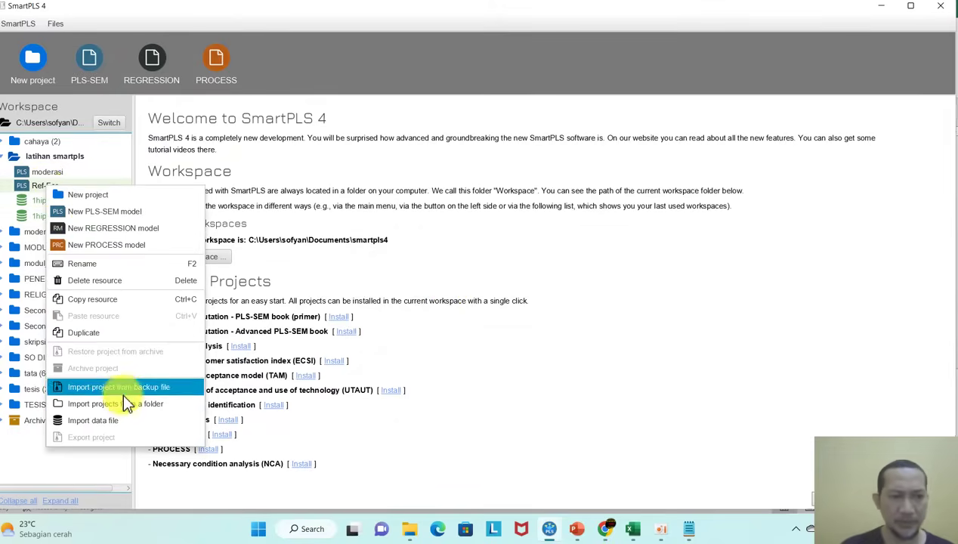
click(111, 426)
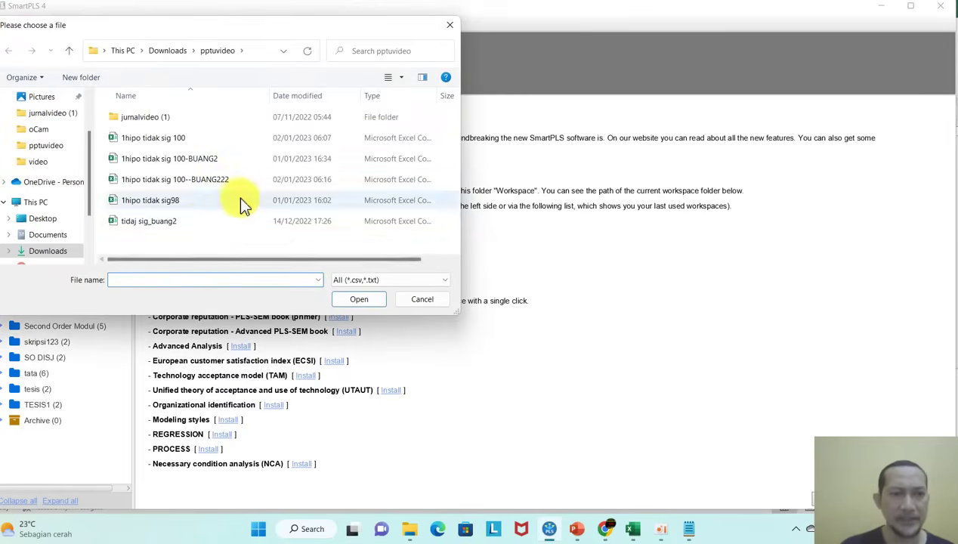
click(164, 182)
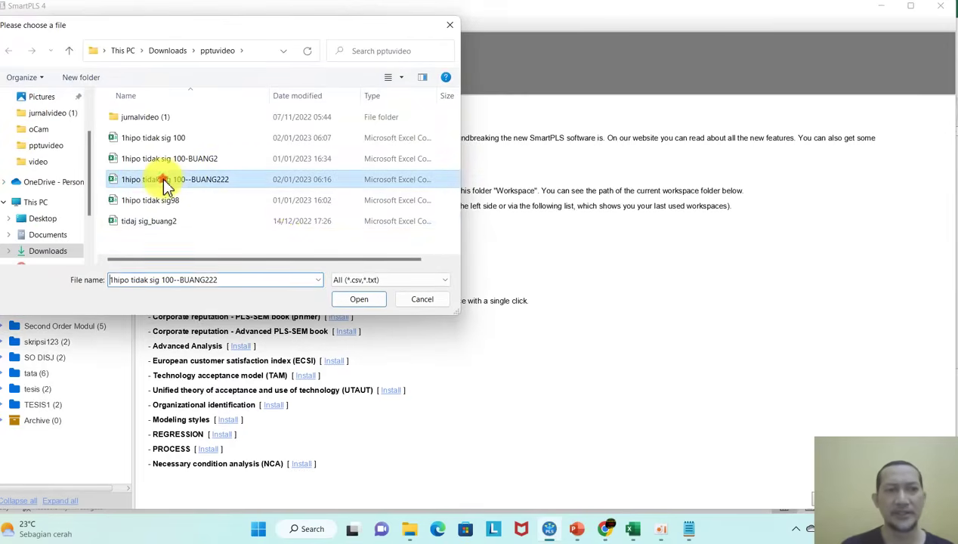
click(367, 298)
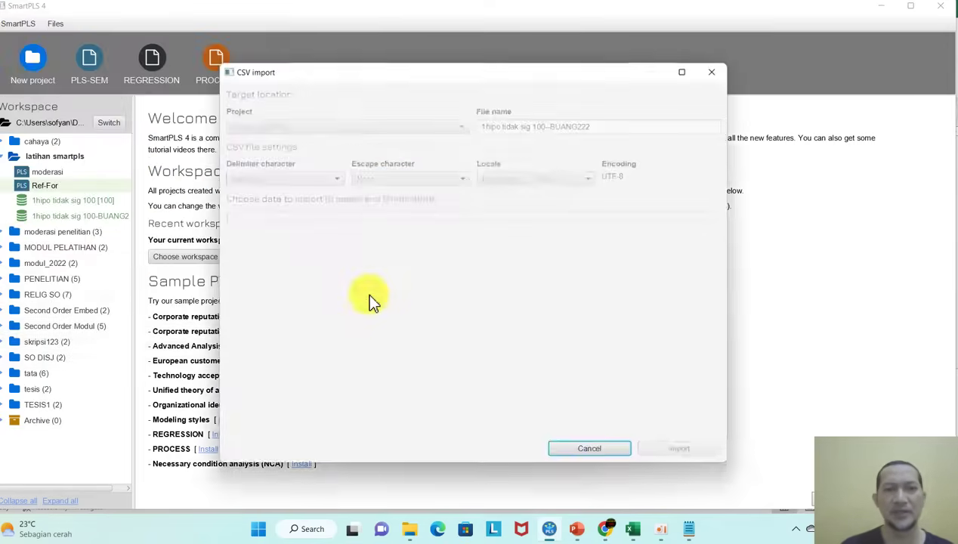
click(677, 455)
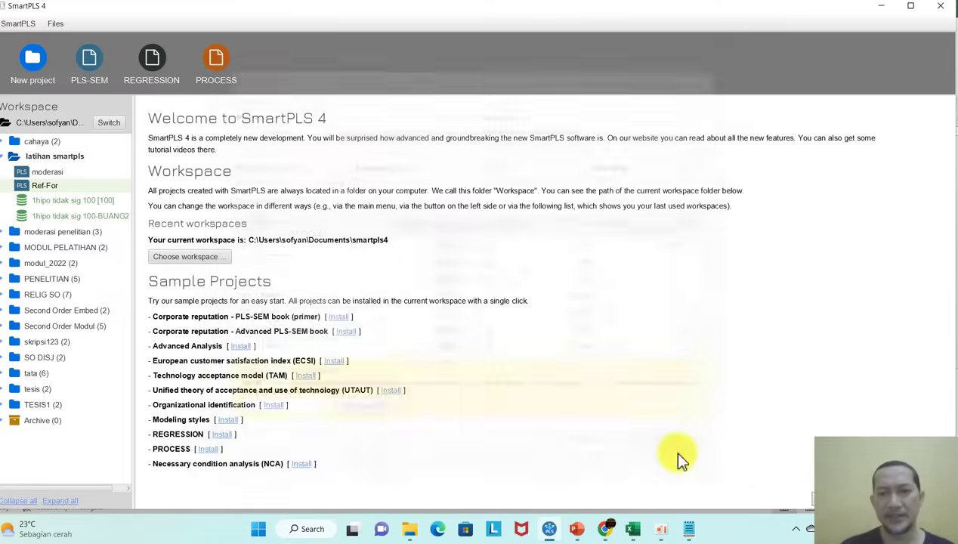
click(25, 59)
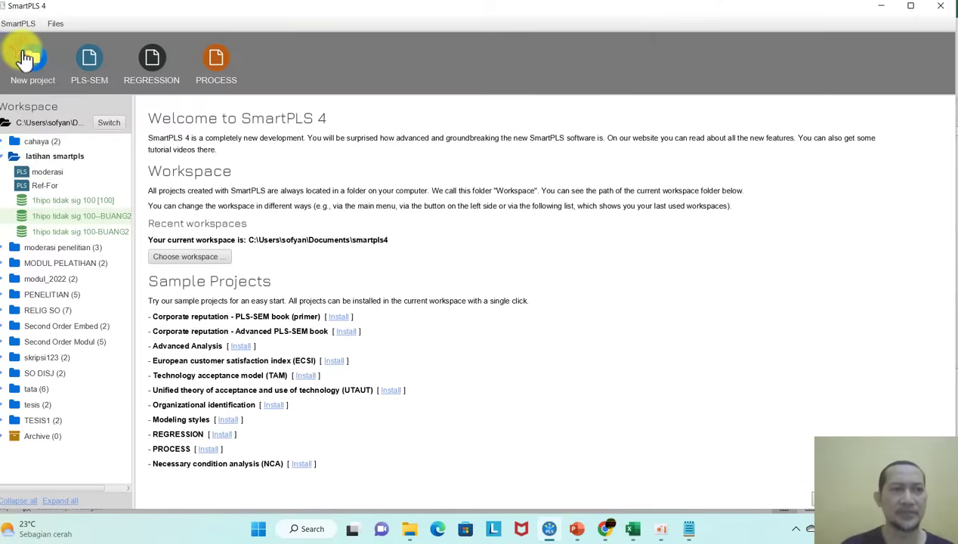
Open the Ref-For model and switch its dataset to "1hipo tidak sig 100--BUANG222".
click(45, 185)
double_click(45, 185)
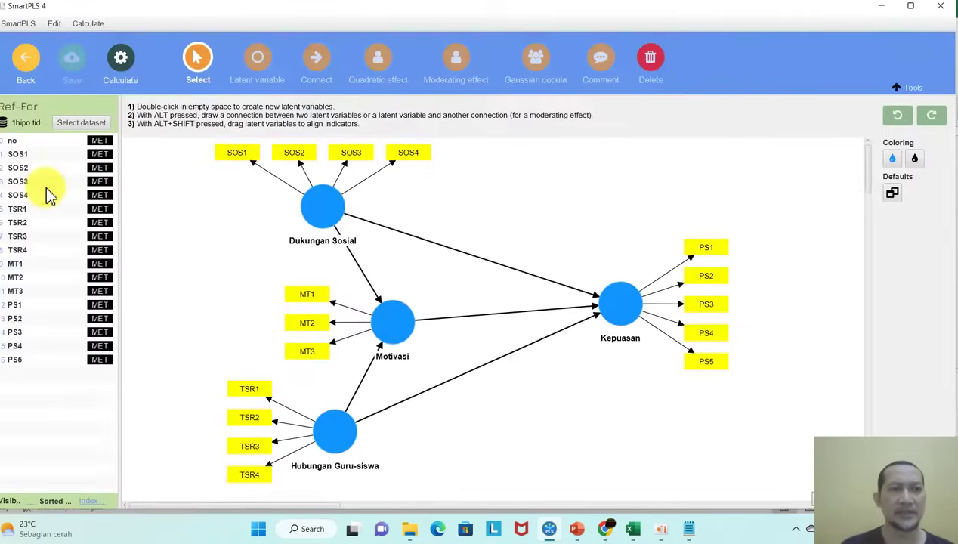
click(94, 128)
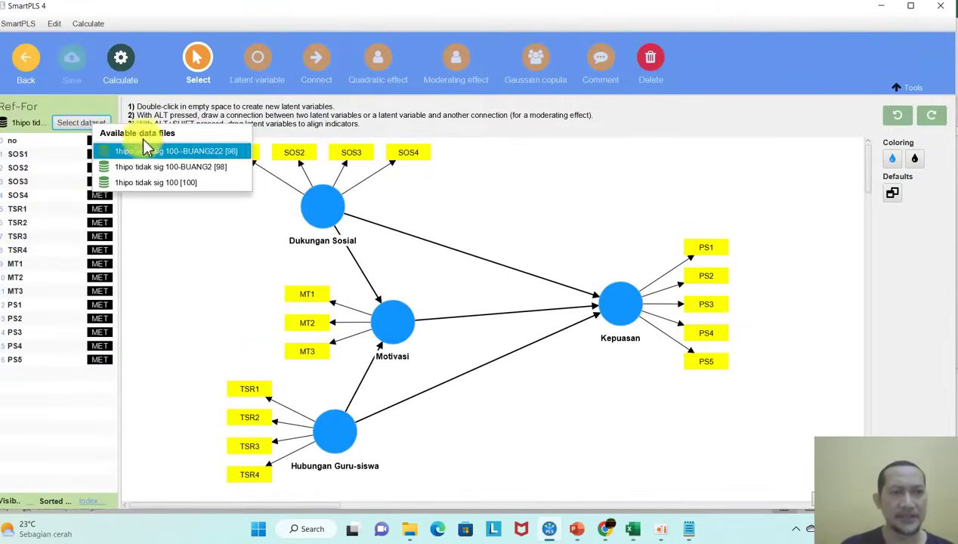
click(216, 151)
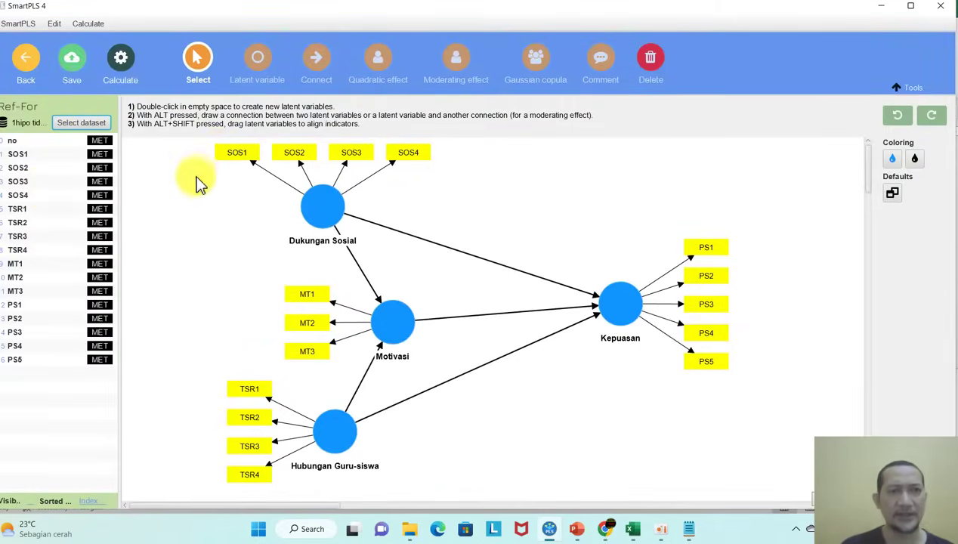
Run Bootstrapping on the model with 5000 subsamples, a two-tailed test and a 0.05 significance level.
click(119, 64)
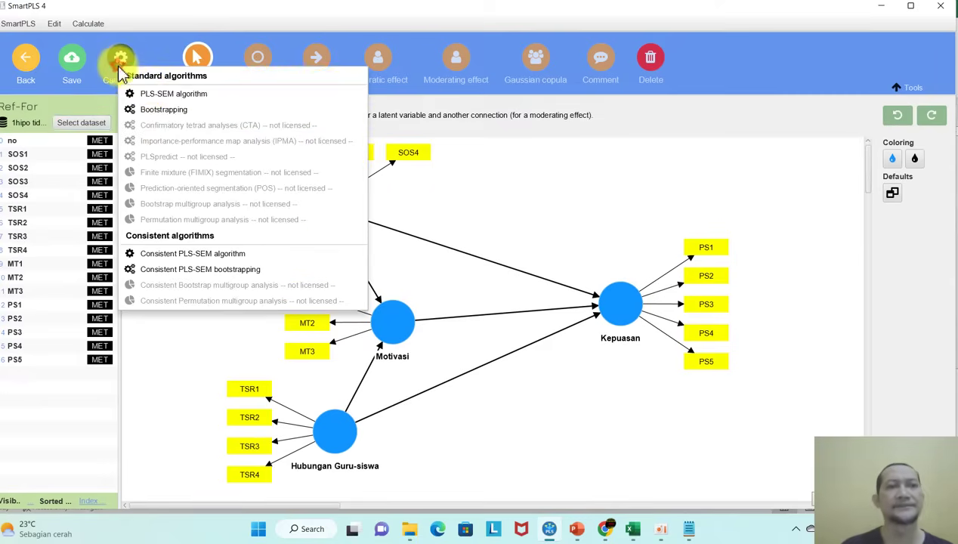
click(173, 112)
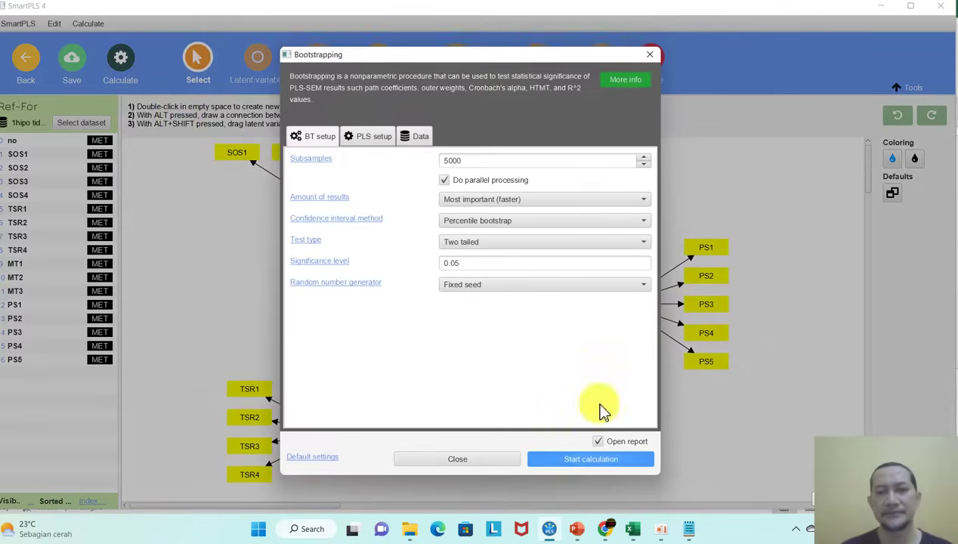
click(570, 458)
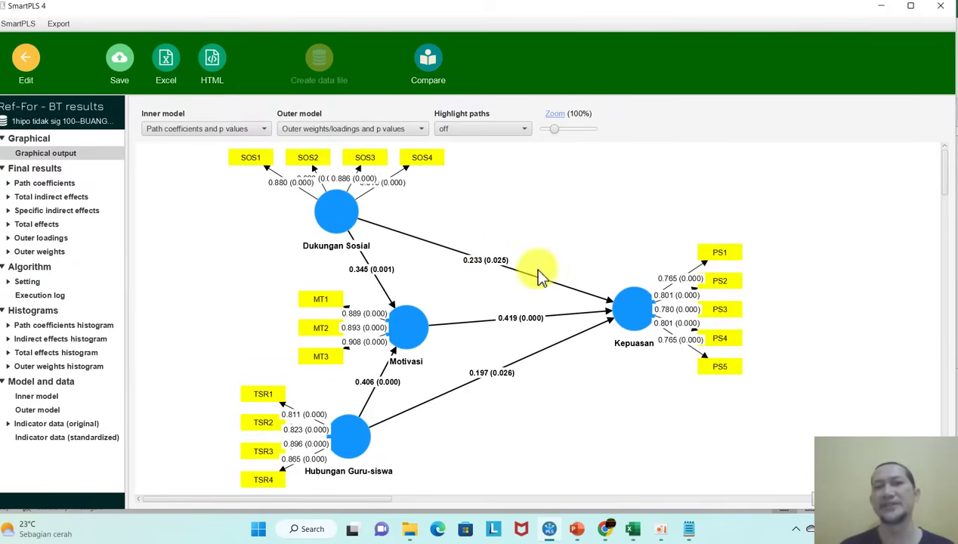
Switch to the PowerPoint presentation and start the slide show from the "Hasil Setelah Menghilangkan Outlier ..." slide.
click(577, 531)
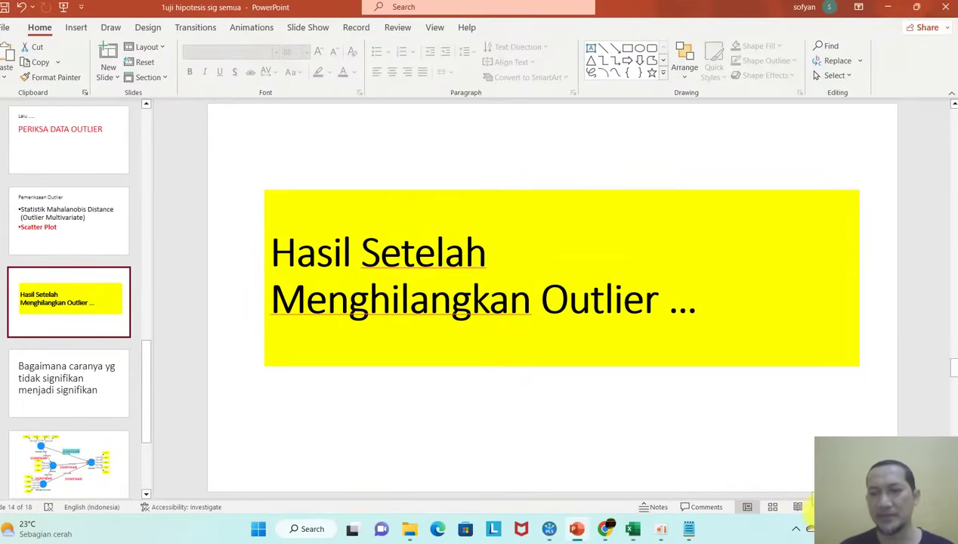
click(810, 504)
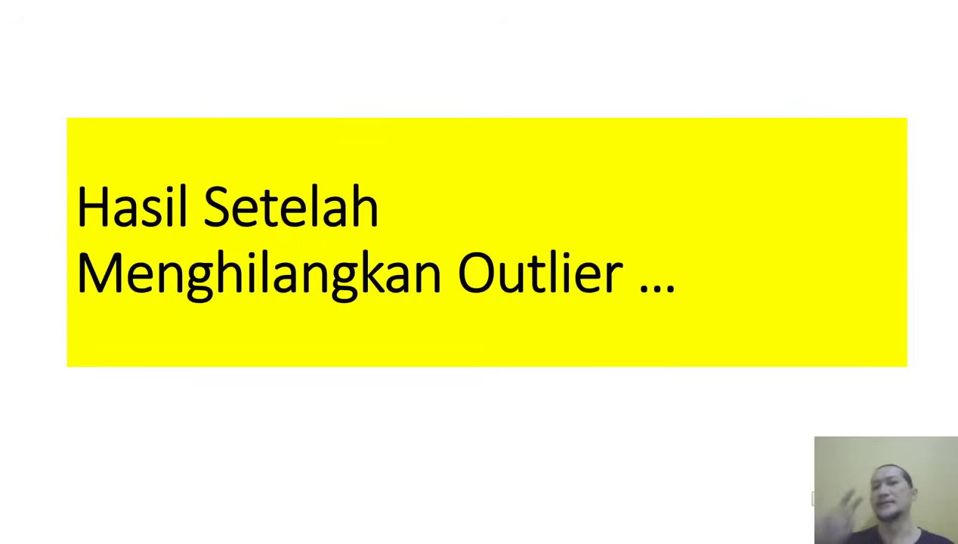